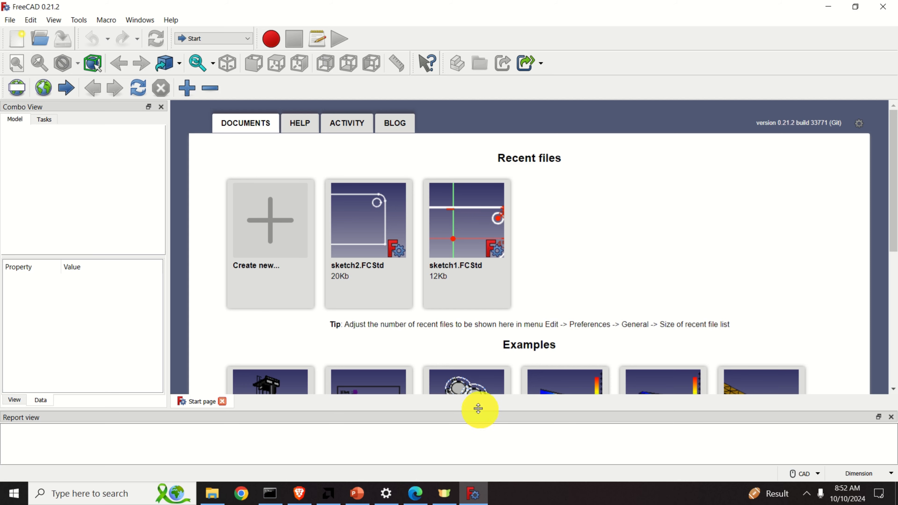
Create a new document and switch to the Part Design workbench.
{"action": "left_click", "coordinate": [10, 19]}
{"action": "left_click", "coordinate": [22, 35]}
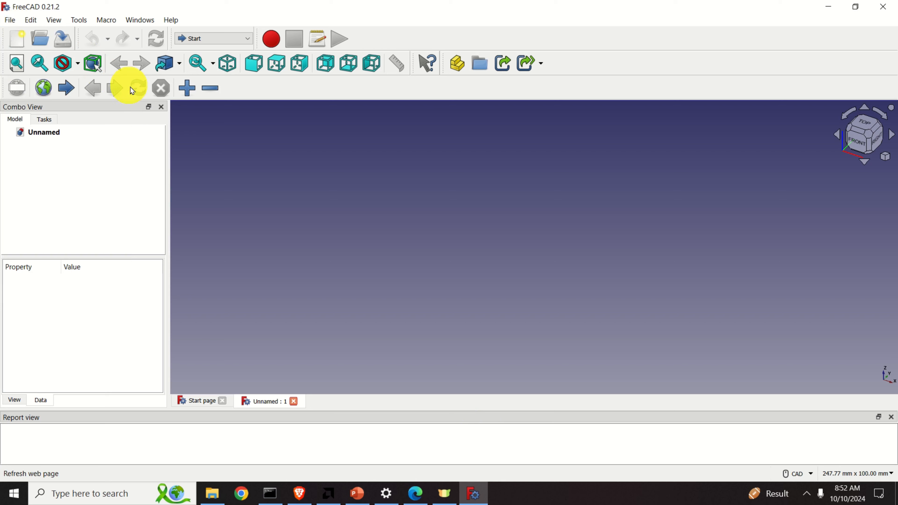
{"action": "left_click", "coordinate": [250, 43]}
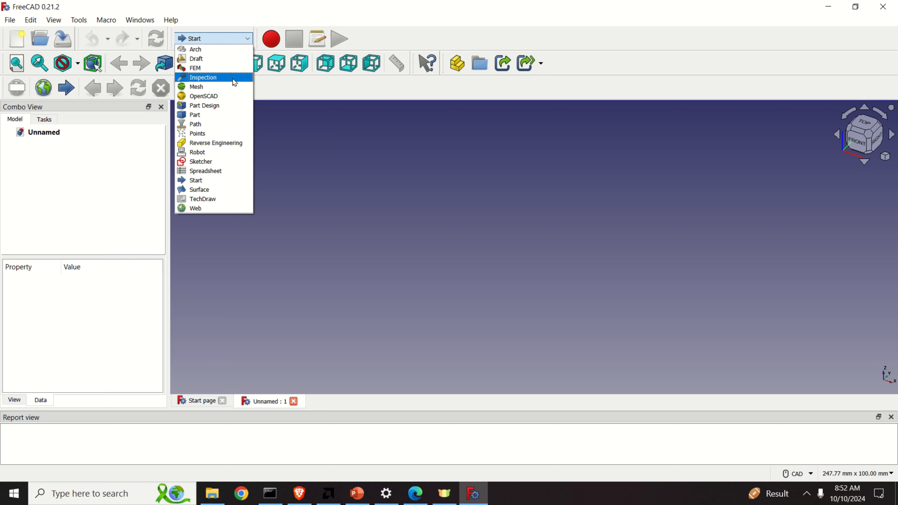
{"action": "left_click", "coordinate": [216, 106]}
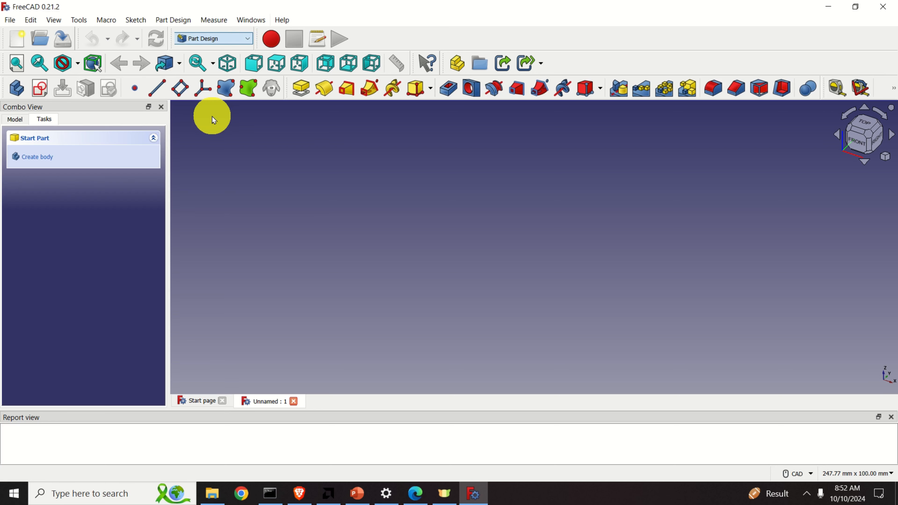
Create a body with a new sketch on its XY plane, and close the Report view.
{"action": "left_click", "coordinate": [40, 156]}
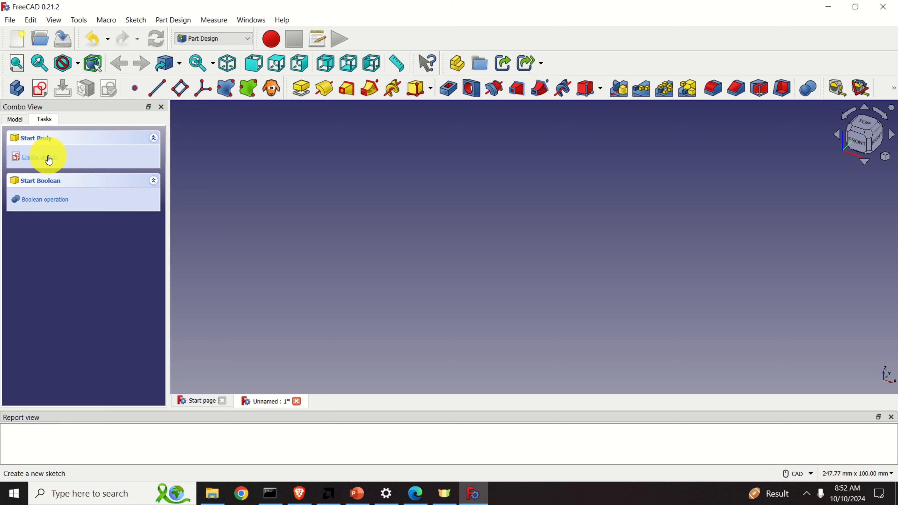
{"action": "left_click", "coordinate": [45, 155]}
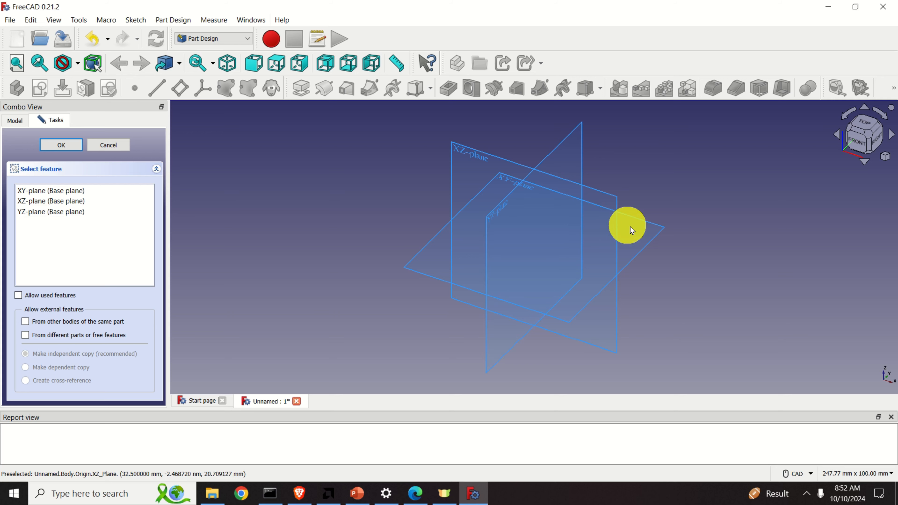
{"action": "left_click", "coordinate": [652, 240]}
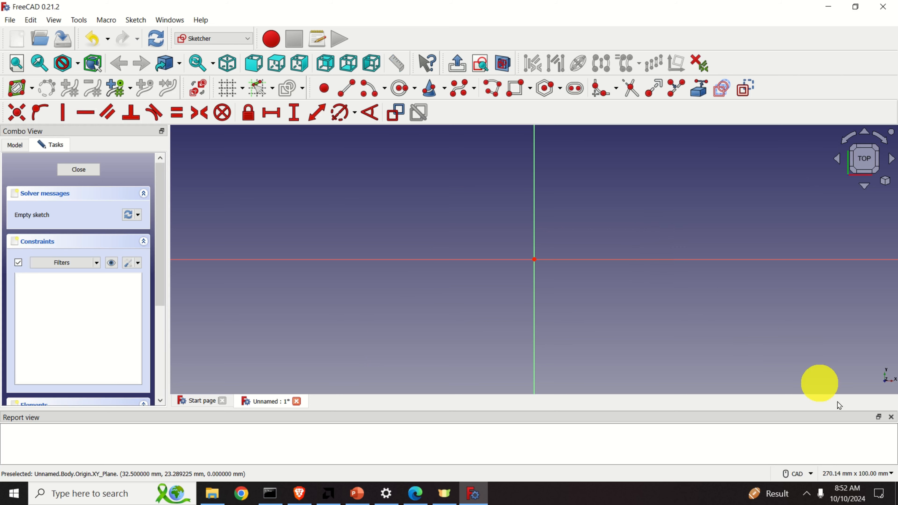
{"action": "left_click", "coordinate": [891, 417]}
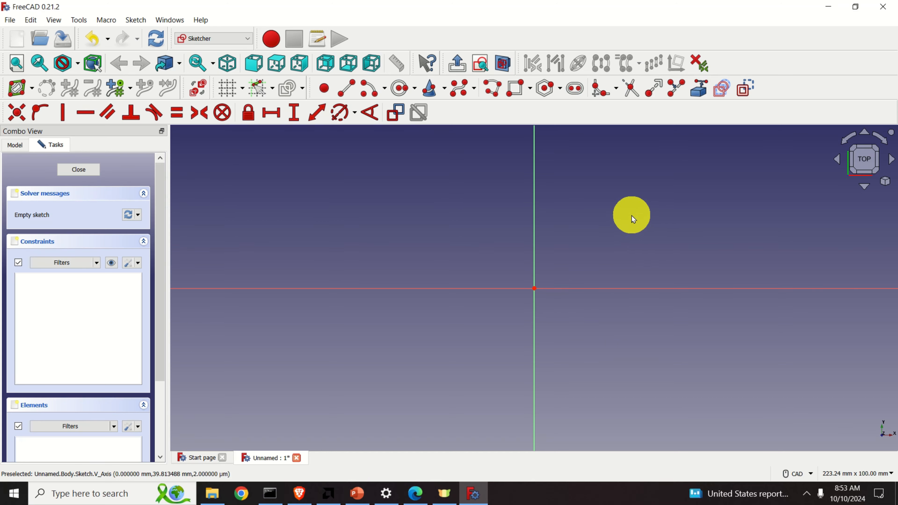
Show the sketch grid and set its spacing to 5 mm.
{"action": "left_click", "coordinate": [227, 90]}
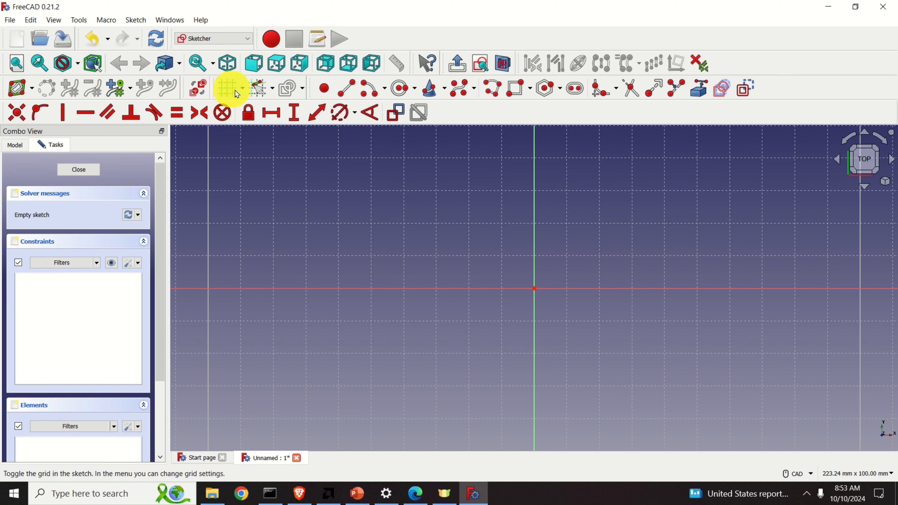
{"action": "left_click", "coordinate": [243, 91]}
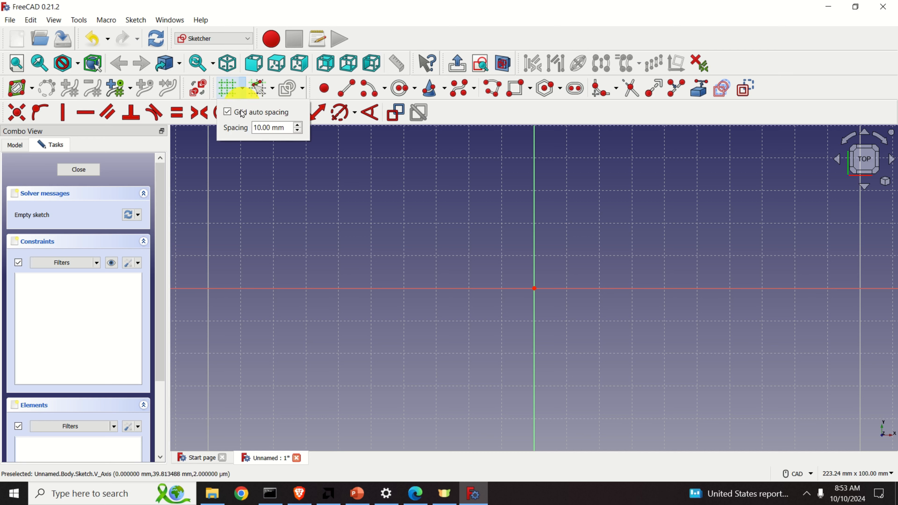
{"action": "left_click", "coordinate": [296, 130]}
{"action": "left_click", "coordinate": [296, 130]}
{"action": "left_click", "coordinate": [296, 130]}
{"action": "left_click", "coordinate": [297, 130]}
{"action": "left_click", "coordinate": [296, 130]}
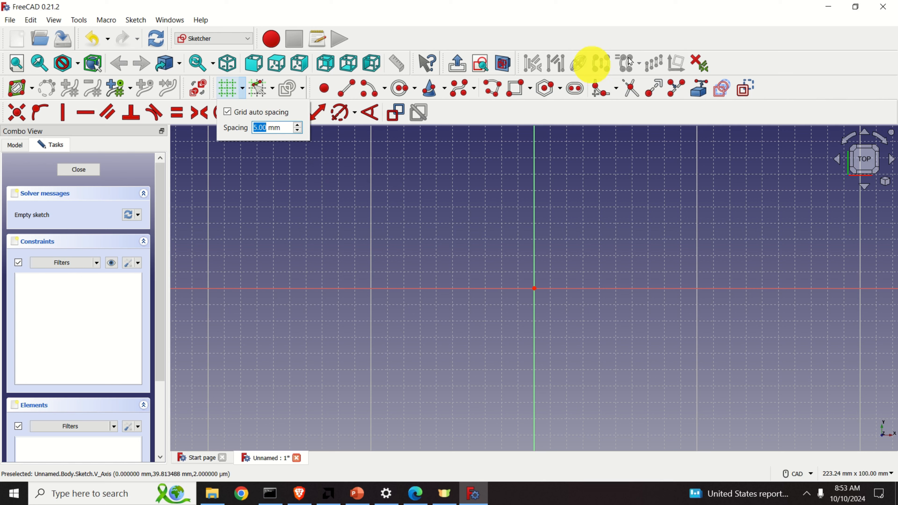
{"action": "left_click", "coordinate": [641, 33]}
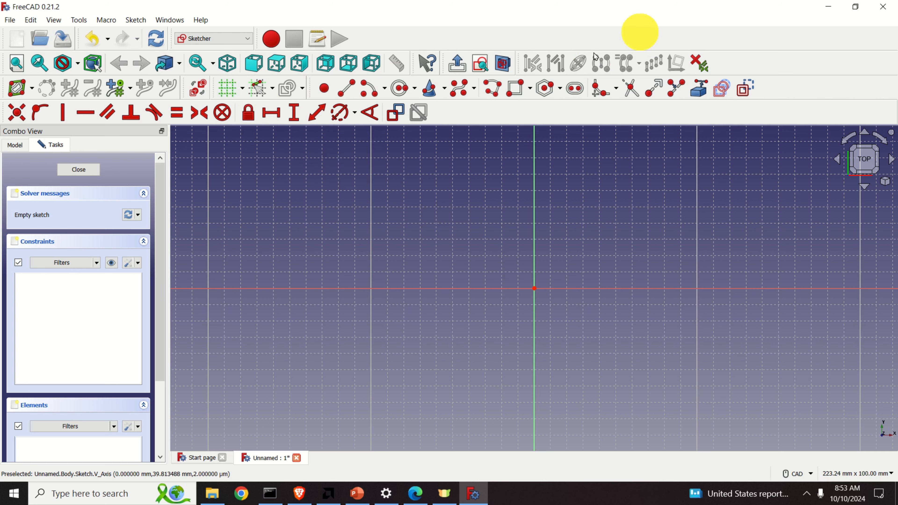
Check the snap-to-grid setting and choose CAD as the mouse navigation style.
{"action": "left_click", "coordinate": [270, 94]}
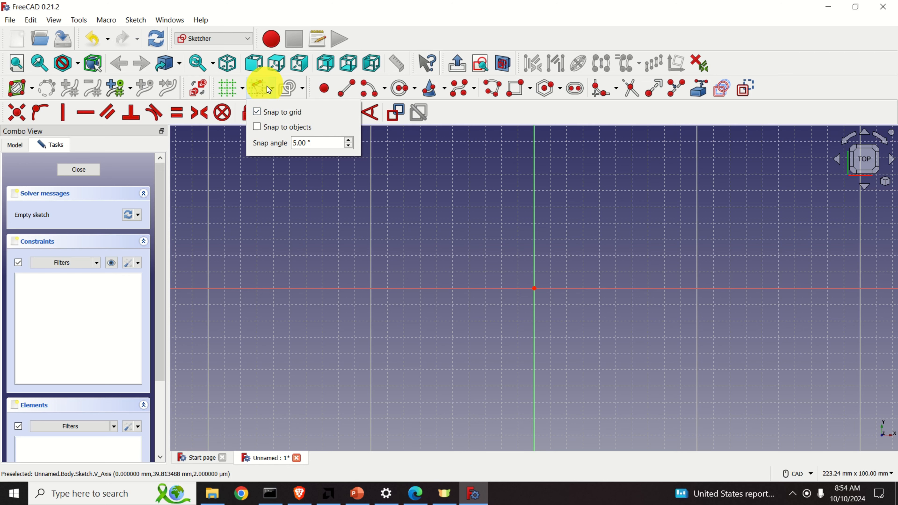
{"action": "left_click", "coordinate": [695, 36]}
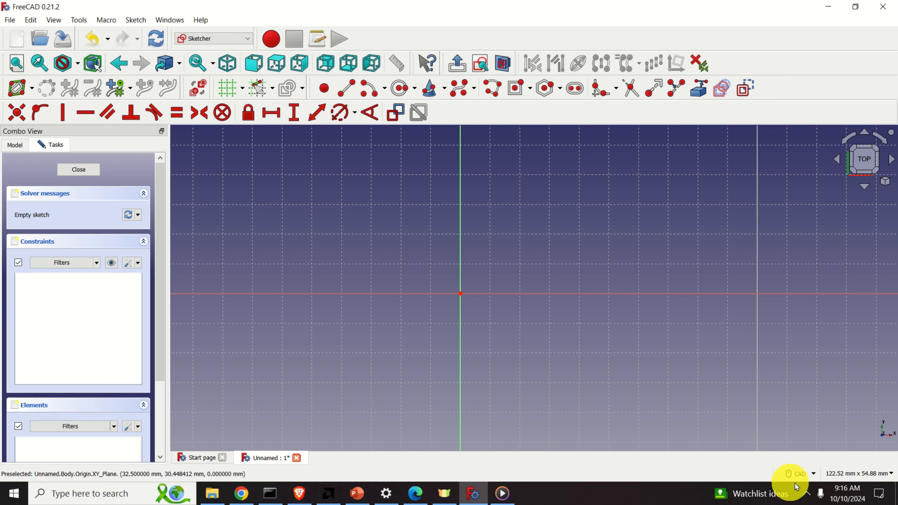
{"action": "left_click", "coordinate": [815, 476]}
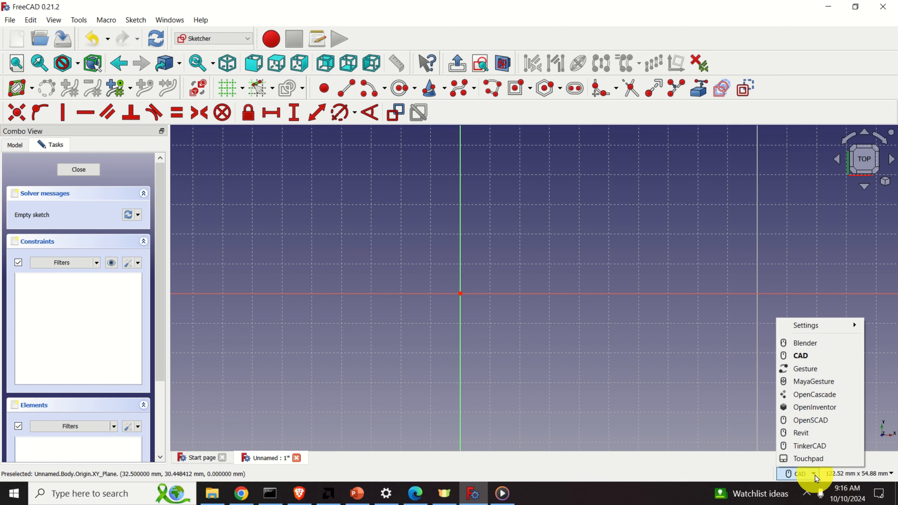
{"action": "left_click", "coordinate": [817, 358]}
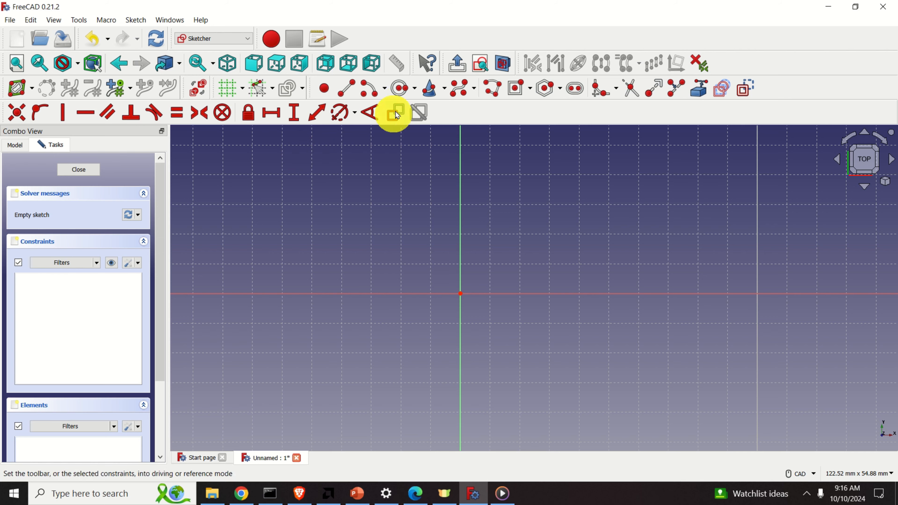
Draw a circle of about 20.6 mm radius centred on the sketch origin.
{"action": "left_click", "coordinate": [402, 89]}
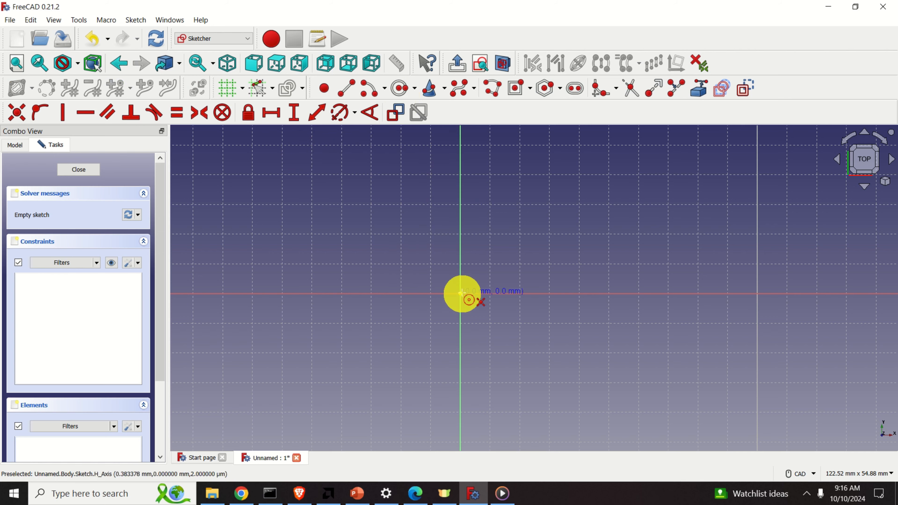
{"action": "left_click", "coordinate": [461, 294]}
{"action": "left_click", "coordinate": [579, 323]}
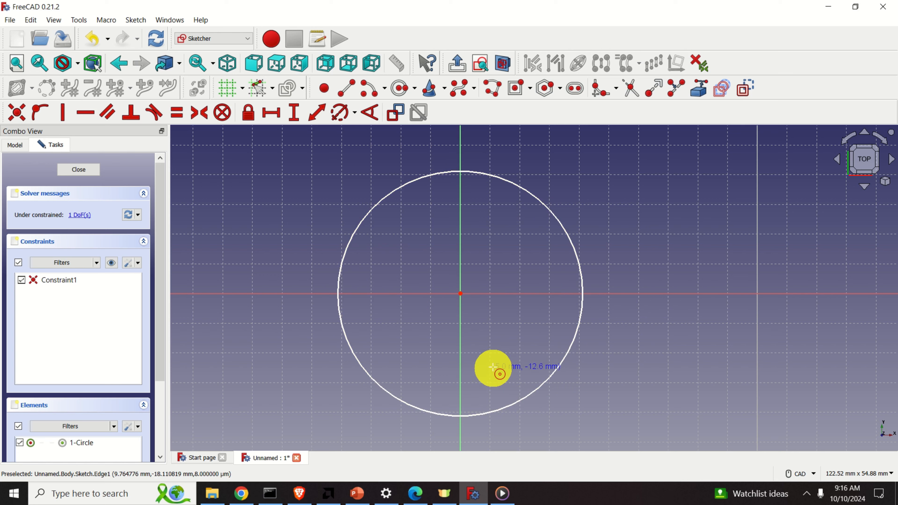
{"action": "key", "text": "Escape"}
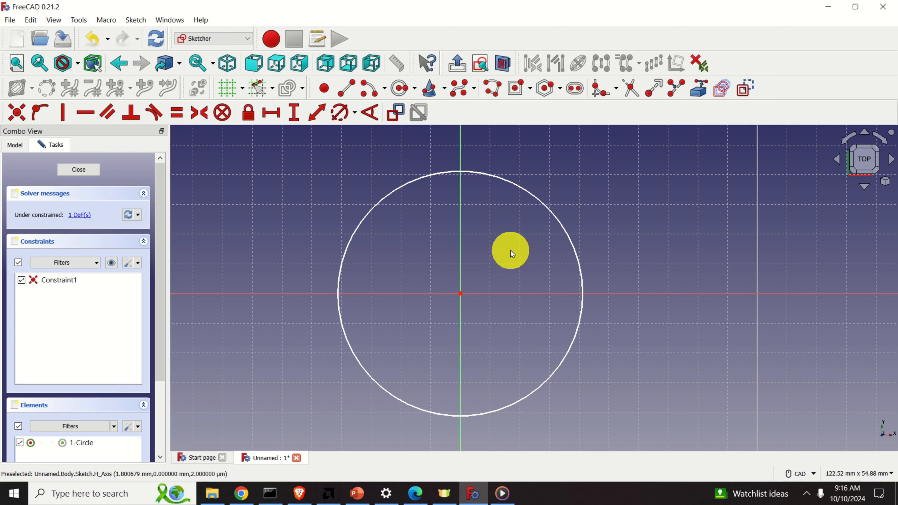
Examine the circle and the surrounding grid from different view positions and magnifications.
{"action": "mouse_move", "coordinate": [511, 249]}
{"action": "middle_mouse_down"}
{"action": "mouse_move", "coordinate": [652, 245]}
{"action": "mouse_move", "coordinate": [397, 241]}
{"action": "mouse_move", "coordinate": [621, 246]}
{"action": "mouse_move", "coordinate": [453, 252]}
{"action": "mouse_move", "coordinate": [652, 243]}
{"action": "mouse_move", "coordinate": [485, 239]}
{"action": "mouse_move", "coordinate": [447, 243]}
{"action": "mouse_move", "coordinate": [656, 242]}
{"action": "mouse_move", "coordinate": [455, 241]}
{"action": "mouse_move", "coordinate": [555, 245]}
{"action": "mouse_move", "coordinate": [545, 261]}
{"action": "mouse_move", "coordinate": [543, 253]}
{"action": "middle_mouse_up"}
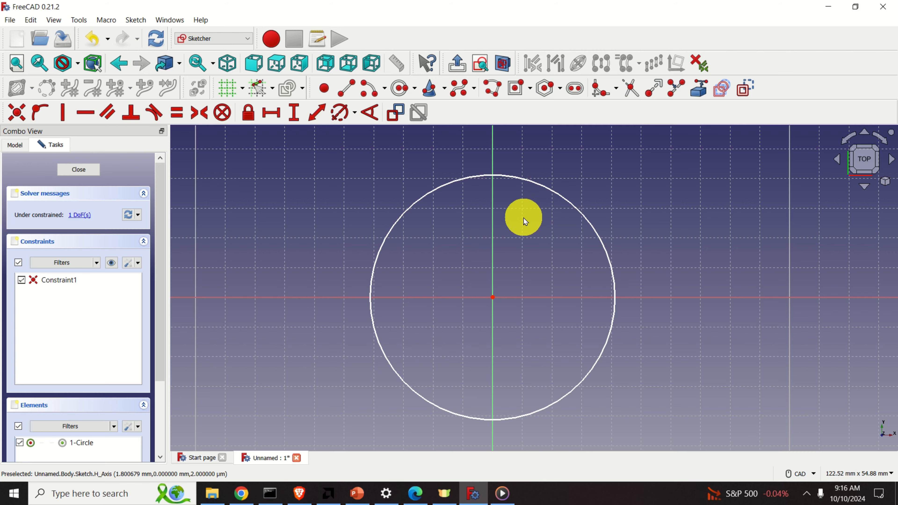
{"action": "scroll", "coordinate": [512, 225], "scroll_direction": "up", "scroll_amount": 7}
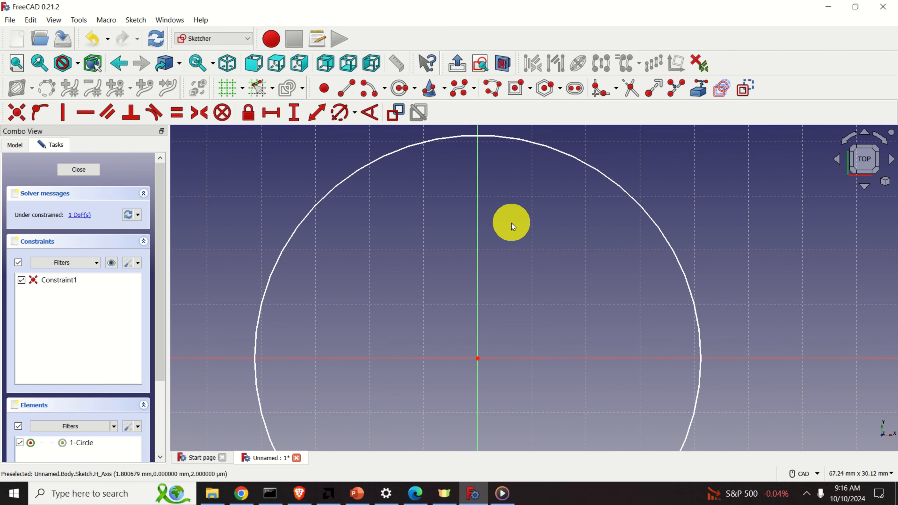
{"action": "scroll", "coordinate": [515, 225], "scroll_direction": "down", "scroll_amount": 6}
{"action": "scroll", "coordinate": [520, 227], "scroll_direction": "down", "scroll_amount": 3}
{"action": "scroll", "coordinate": [519, 227], "scroll_direction": "up", "scroll_amount": 6}
{"action": "scroll", "coordinate": [520, 232], "scroll_direction": "down", "scroll_amount": 5}
{"action": "scroll", "coordinate": [521, 236], "scroll_direction": "up", "scroll_amount": 4}
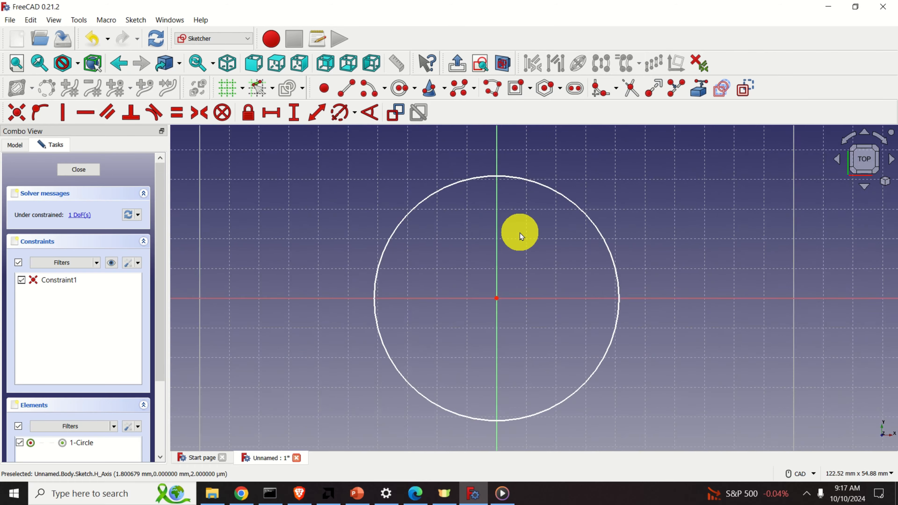
{"action": "scroll", "coordinate": [522, 238], "scroll_direction": "down", "scroll_amount": 3}
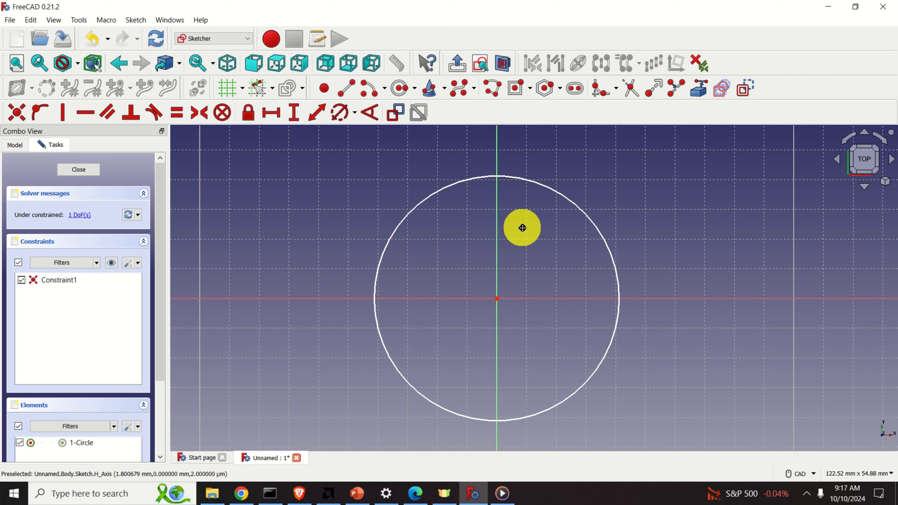
{"action": "mouse_move", "coordinate": [523, 228]}
{"action": "middle_mouse_down"}
{"action": "mouse_move", "coordinate": [473, 206]}
{"action": "mouse_move", "coordinate": [630, 199]}
{"action": "mouse_move", "coordinate": [507, 207]}
{"action": "mouse_move", "coordinate": [569, 214]}
{"action": "mouse_move", "coordinate": [551, 220]}
{"action": "middle_mouse_up"}
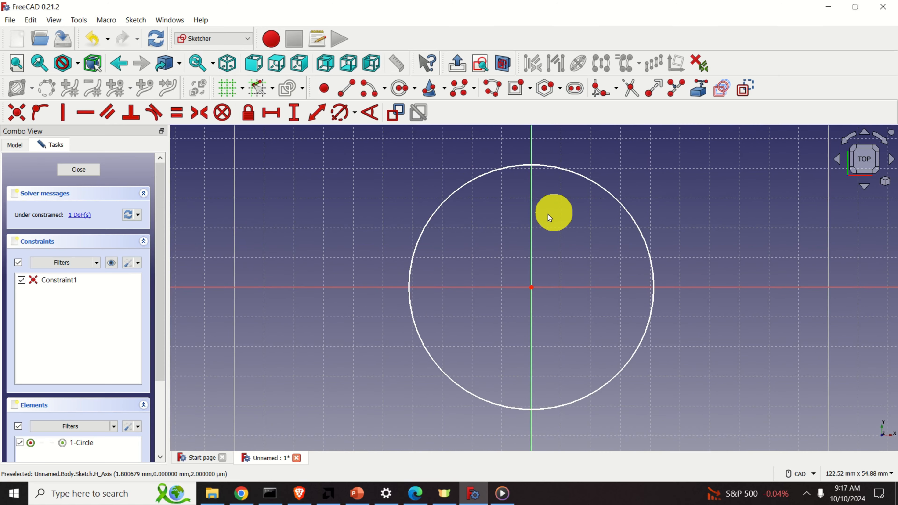
{"action": "scroll", "coordinate": [558, 226], "scroll_direction": "up", "scroll_amount": 7}
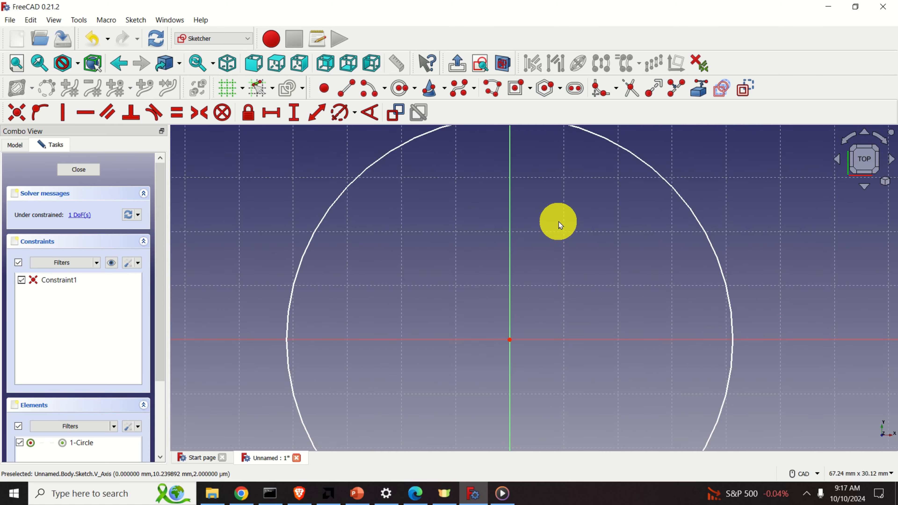
{"action": "scroll", "coordinate": [560, 225], "scroll_direction": "down", "scroll_amount": 6}
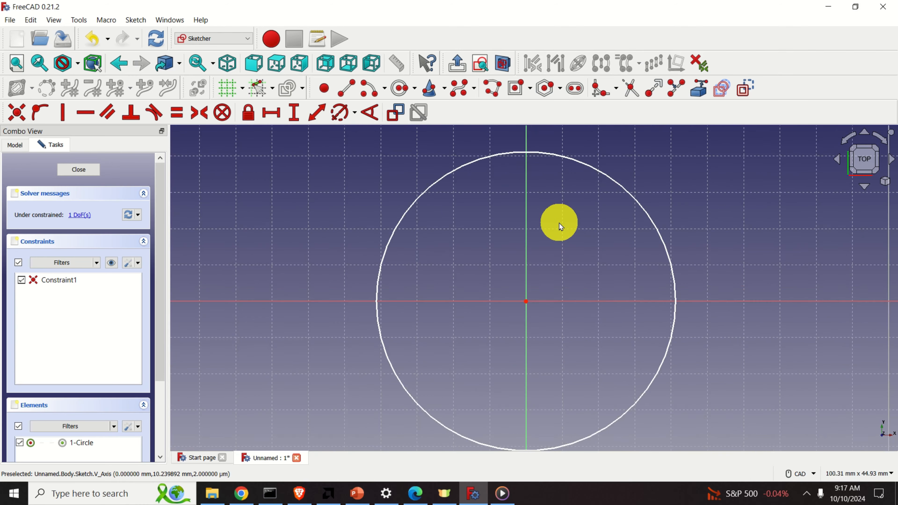
{"action": "scroll", "coordinate": [561, 224], "scroll_direction": "up", "scroll_amount": 3}
{"action": "scroll", "coordinate": [561, 226], "scroll_direction": "down", "scroll_amount": 3}
{"action": "scroll", "coordinate": [560, 225], "scroll_direction": "down", "scroll_amount": 3}
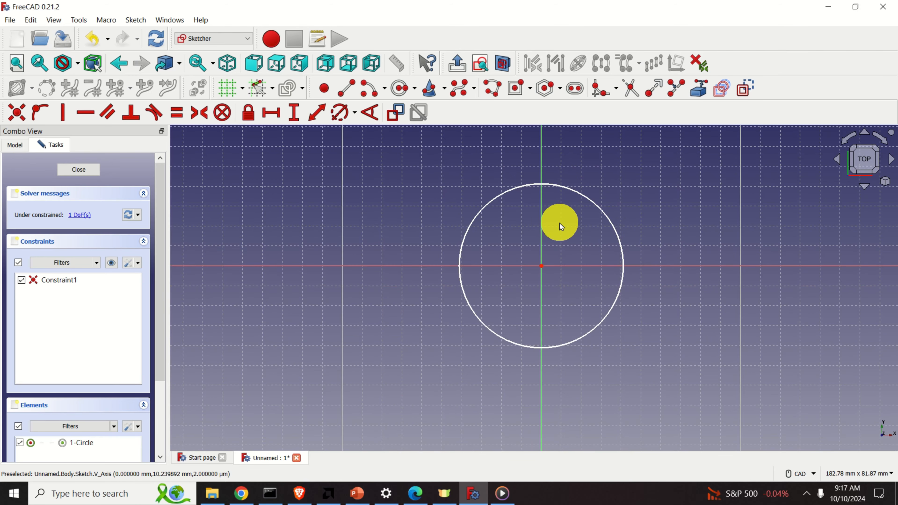
{"action": "scroll", "coordinate": [647, 235], "scroll_direction": "up", "scroll_amount": 2}
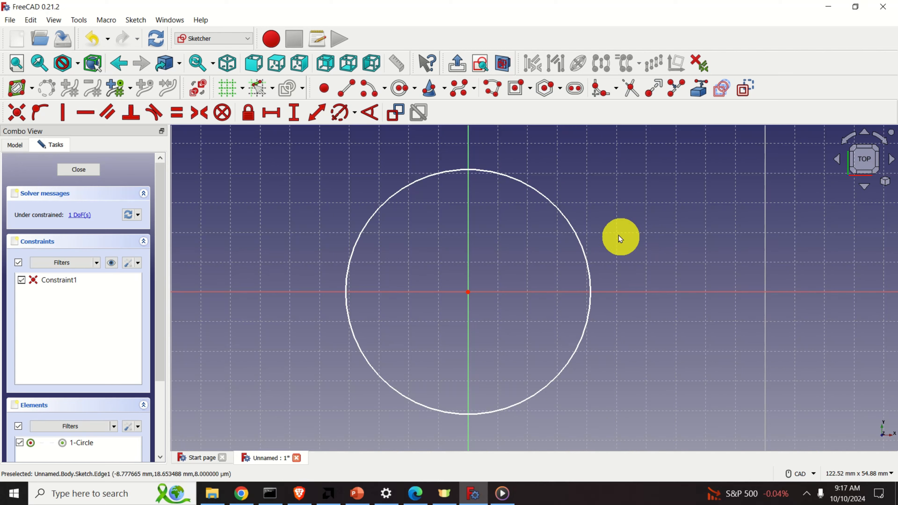
Delete the circle from the sketch.
{"action": "left_click", "coordinate": [577, 237]}
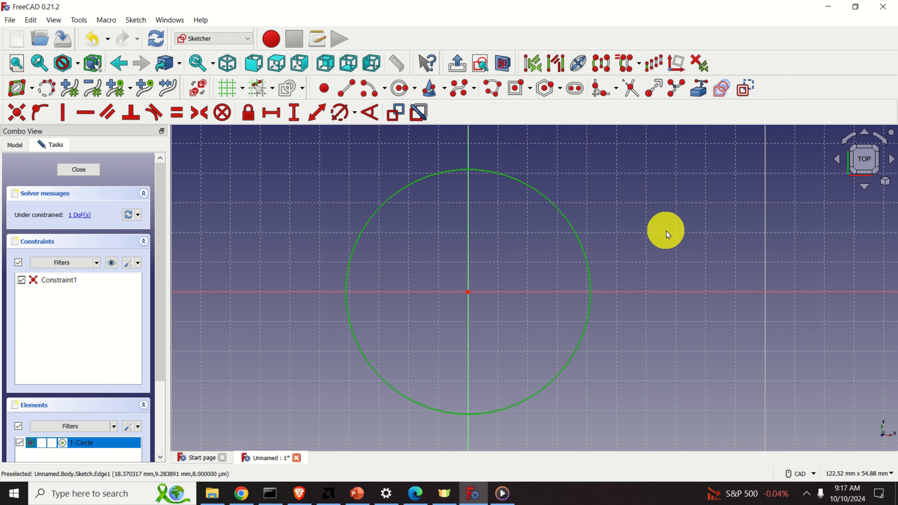
{"action": "key", "text": "Delete"}
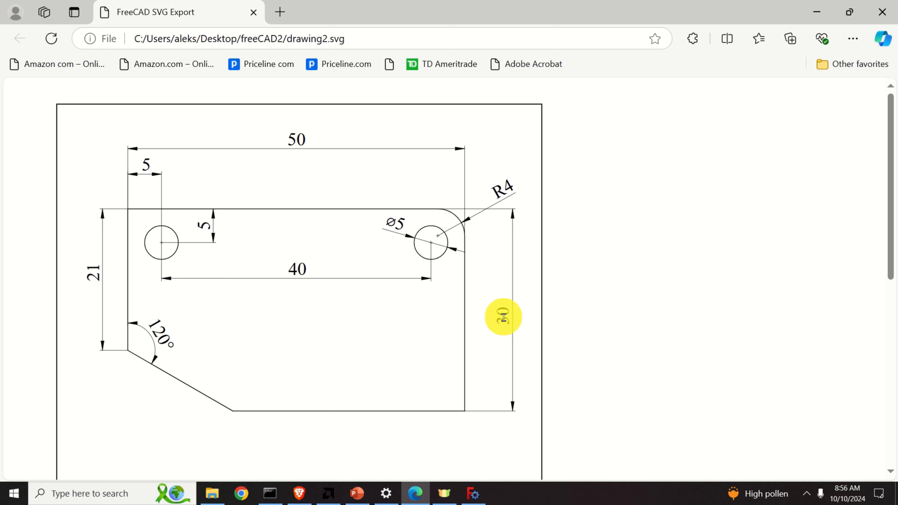
Switch from the reference drawing to FreeCAD and draw a centered rectangle of about 60 by 30 mm around the sketch origin.
{"action": "left_click", "coordinate": [474, 494]}
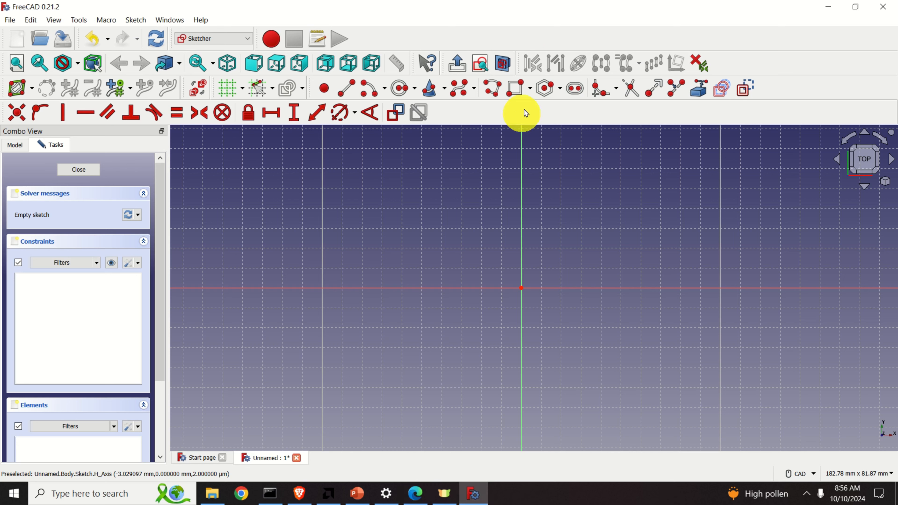
{"action": "left_click", "coordinate": [530, 91]}
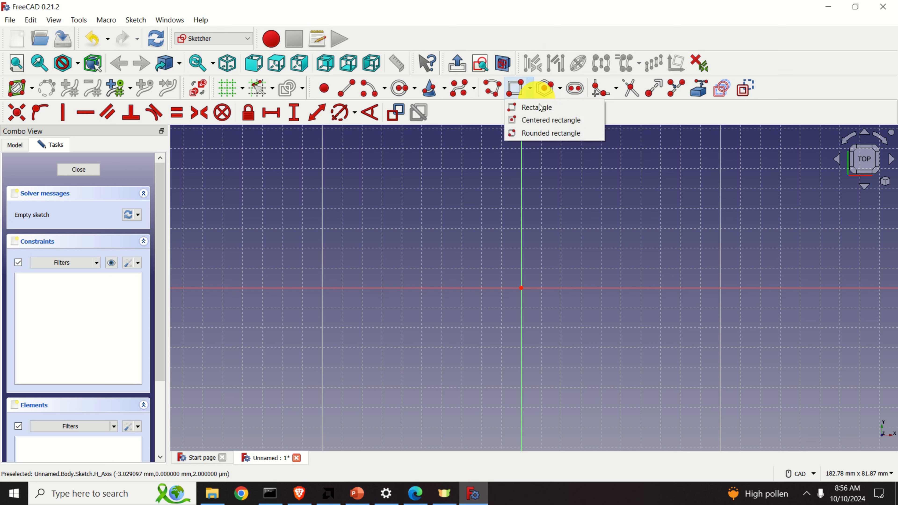
{"action": "left_click", "coordinate": [562, 121]}
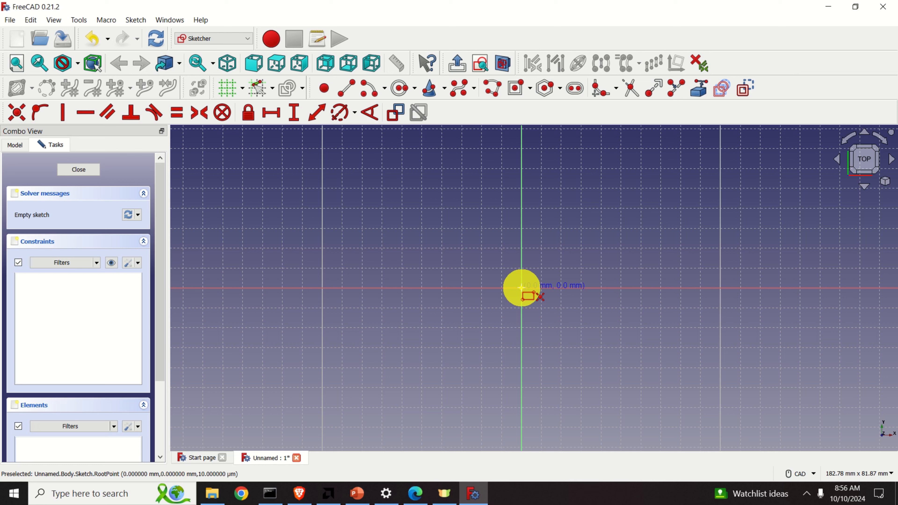
{"action": "left_click", "coordinate": [521, 287]}
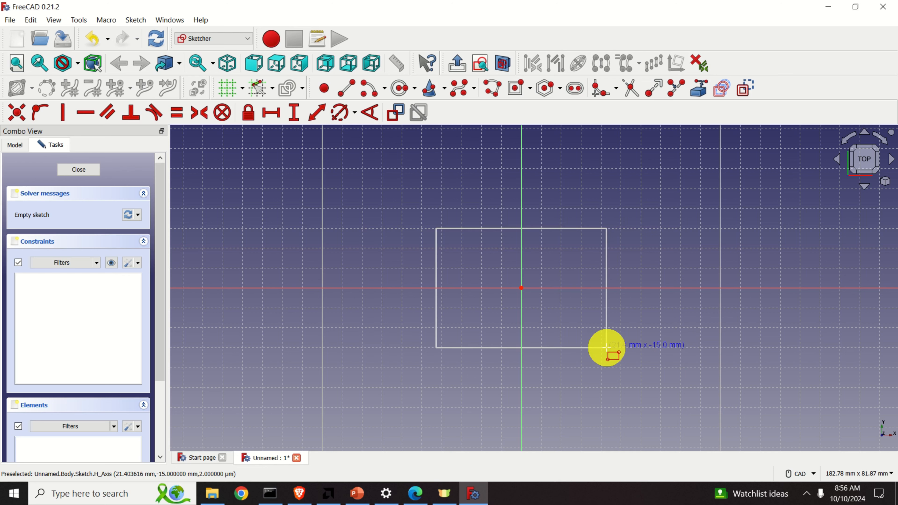
{"action": "left_click", "coordinate": [642, 348]}
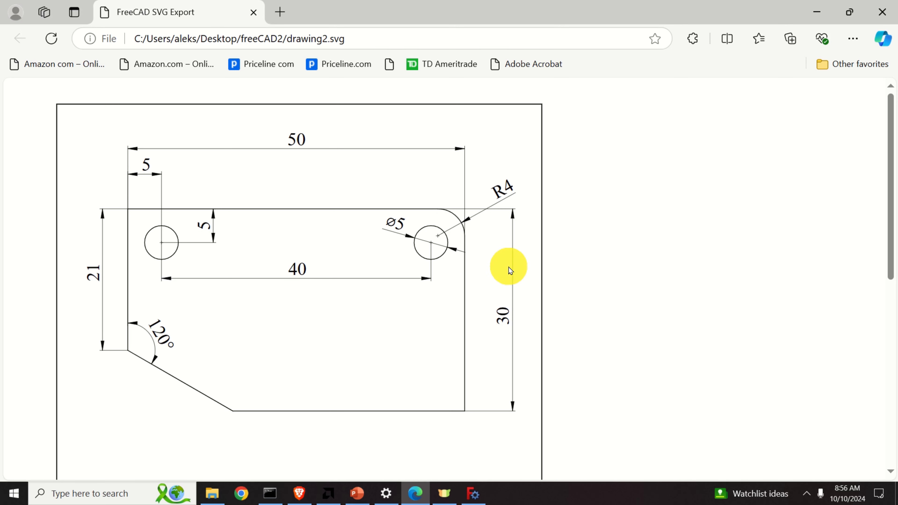
{"action": "key", "text": "alt+Tab"}
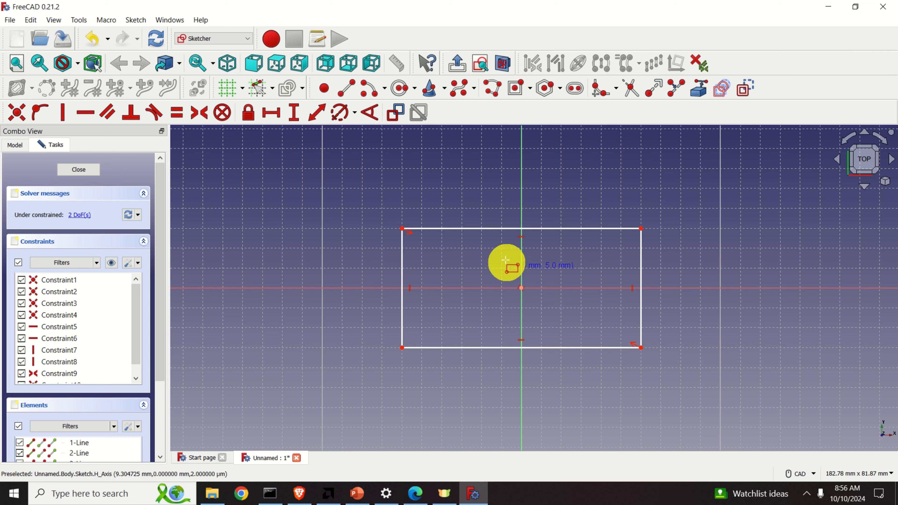
Leave the rectangle tool and constrain the horizontal length of the rectangle's top edge to 50 mm.
{"action": "scroll", "coordinate": [523, 248], "scroll_direction": "up", "scroll_amount": 3}
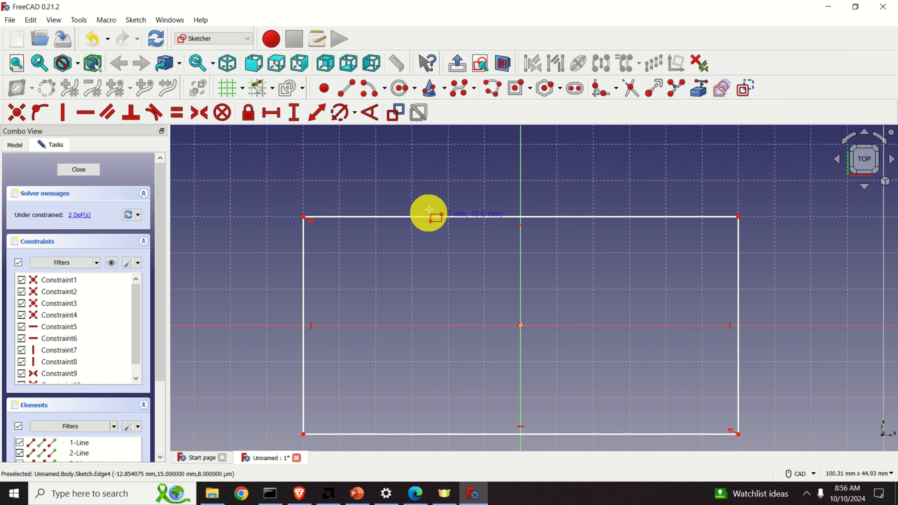
{"action": "key", "text": "Escape"}
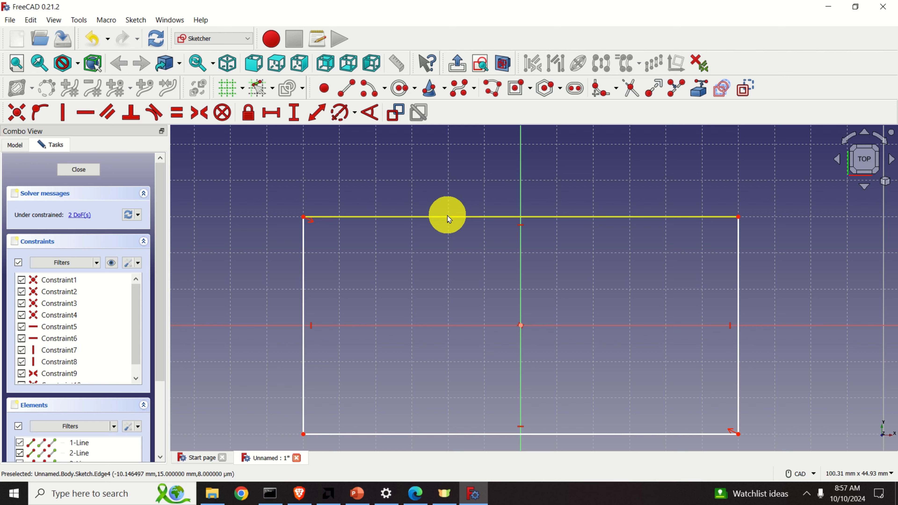
{"action": "left_click", "coordinate": [447, 217]}
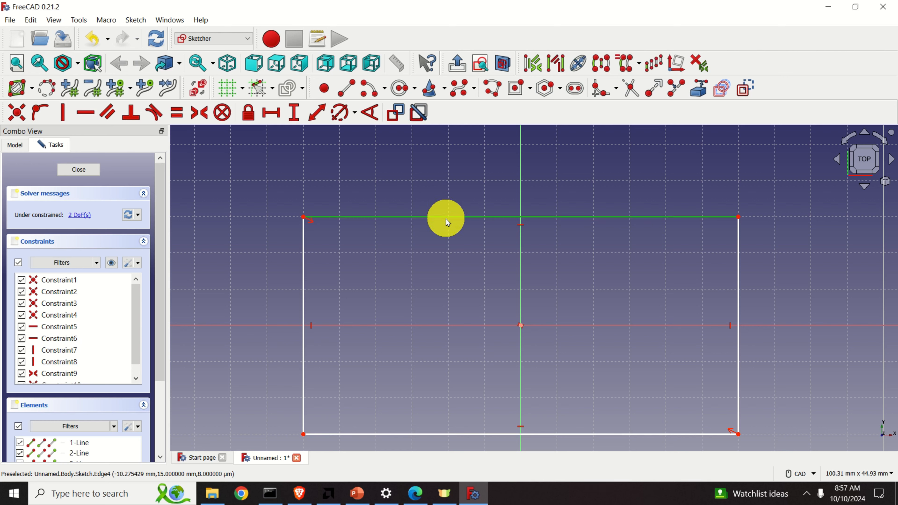
{"action": "left_click", "coordinate": [272, 113]}
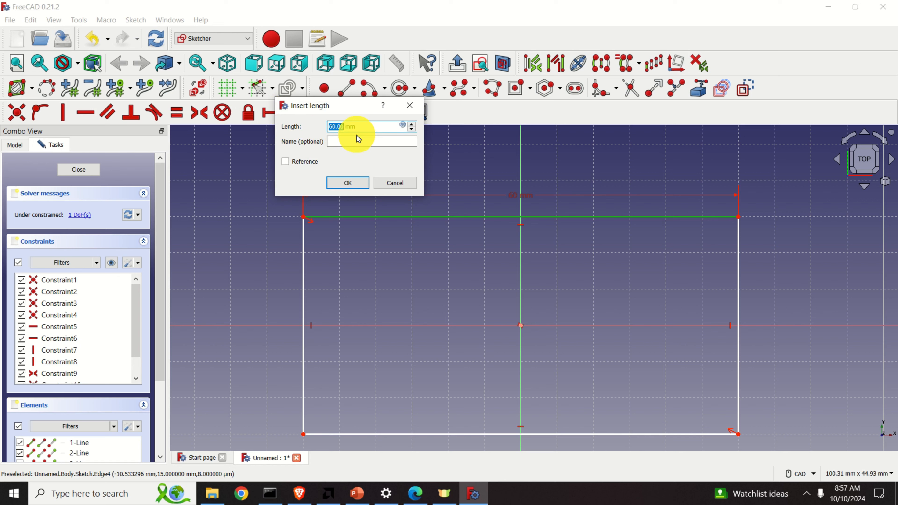
{"action": "left_click", "coordinate": [348, 183]}
{"action": "scroll", "coordinate": [537, 205], "scroll_direction": "up", "scroll_amount": 3}
{"action": "scroll", "coordinate": [503, 193], "scroll_direction": "down", "scroll_amount": 1}
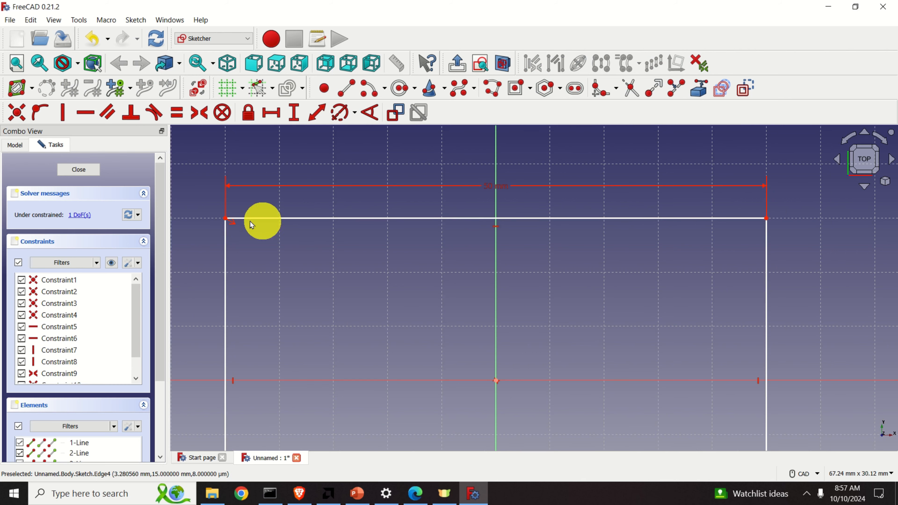
{"action": "scroll", "coordinate": [259, 220], "scroll_direction": "down", "scroll_amount": 2}
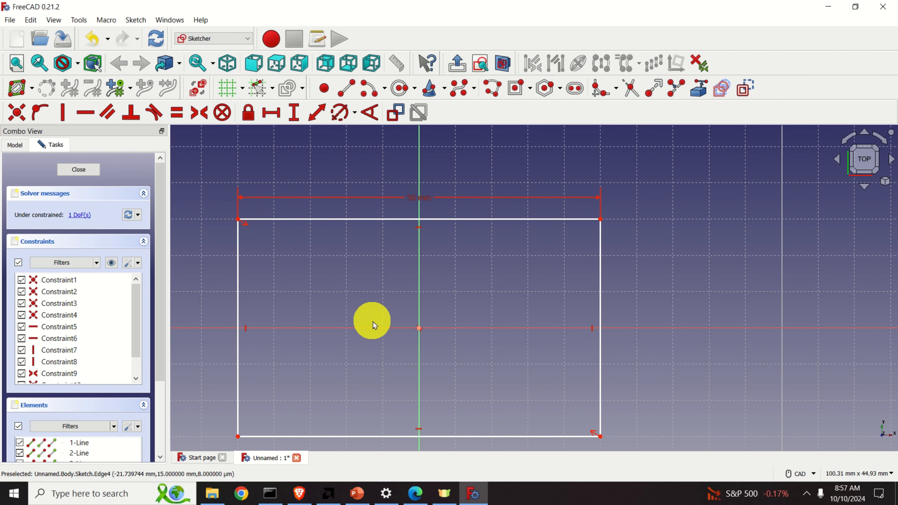
{"action": "scroll", "coordinate": [455, 303], "scroll_direction": "up", "scroll_amount": 1}
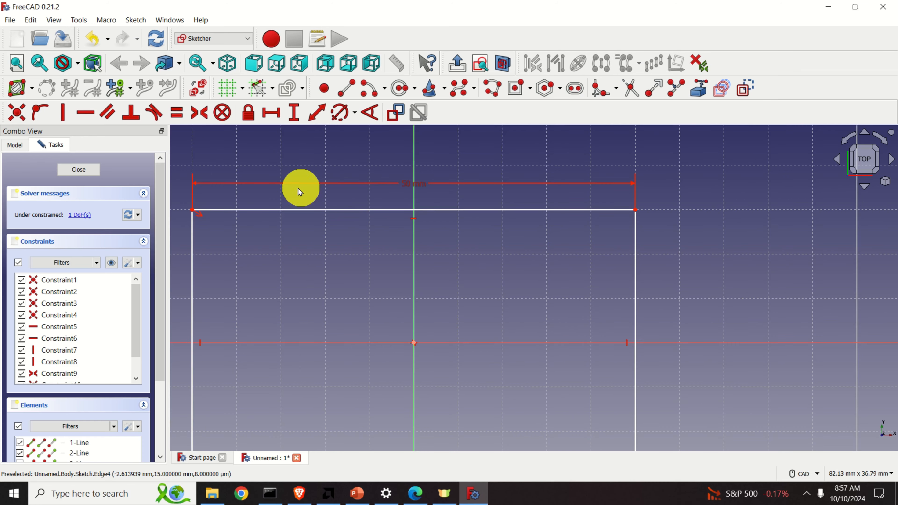
Check the plate height in the reference drawing and constrain the rectangle's right edge to a vertical length of 30 mm.
{"action": "middle_click_drag", "start_coordinate": [710, 263], "coordinate": [618, 233]}
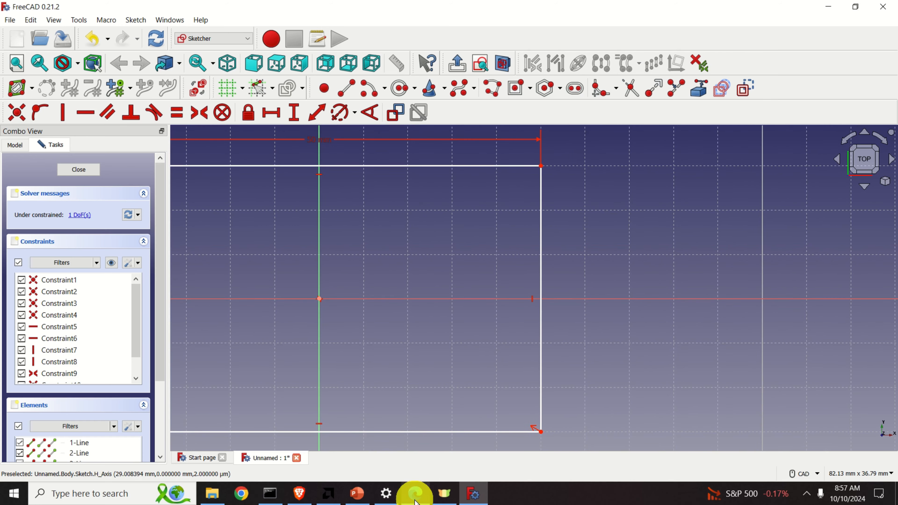
{"action": "left_click", "coordinate": [415, 492]}
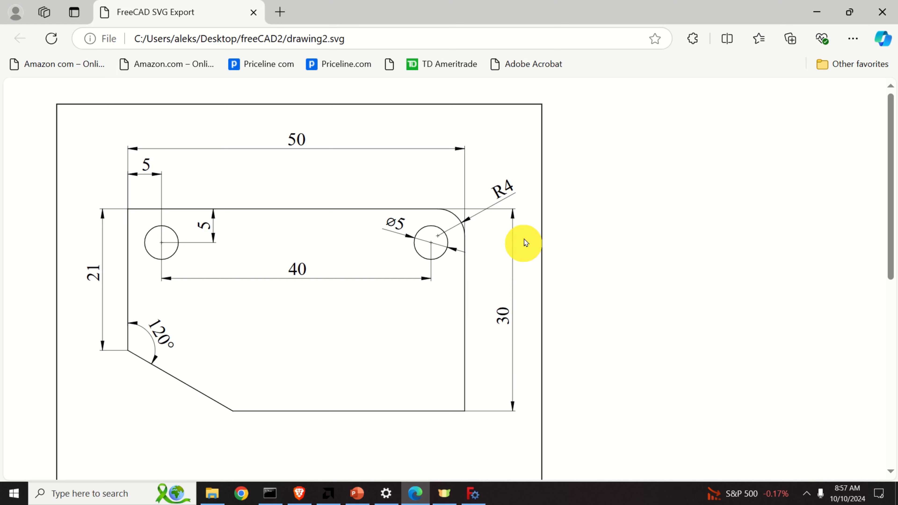
{"action": "key", "text": "alt+Tab"}
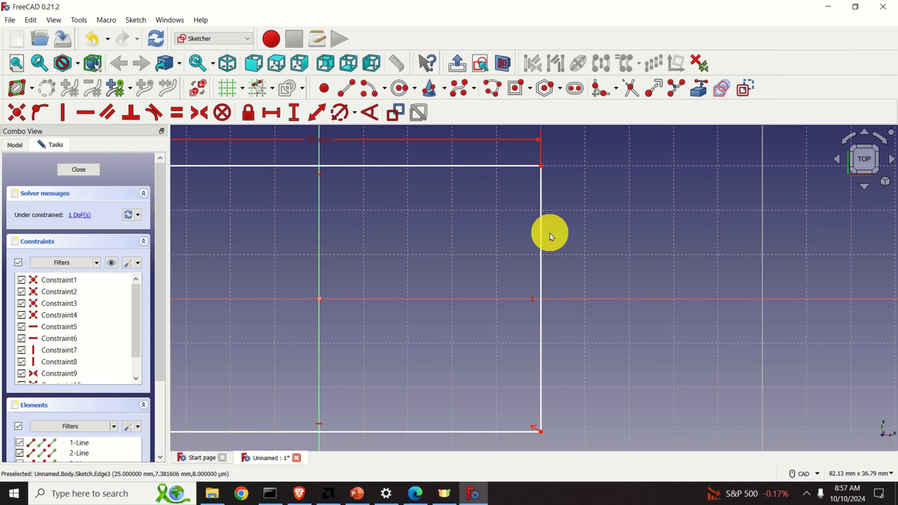
{"action": "left_click", "coordinate": [541, 229]}
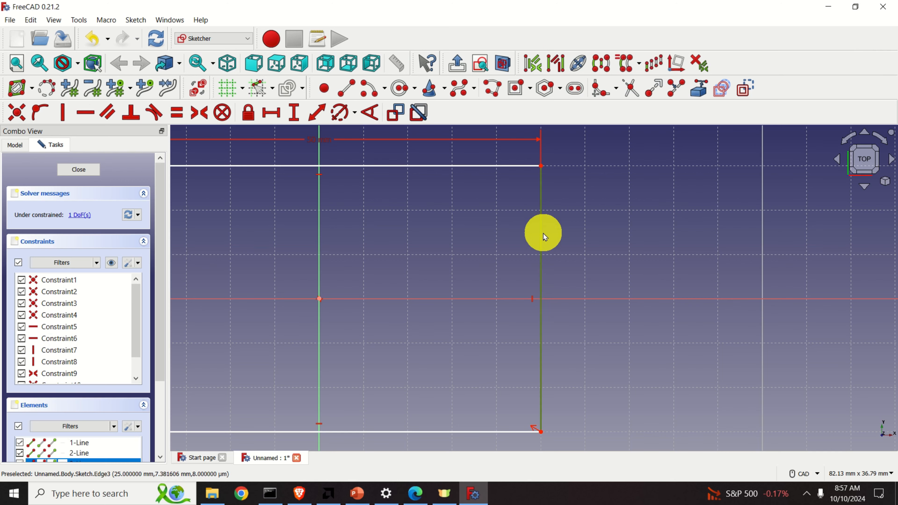
{"action": "left_click", "coordinate": [297, 113]}
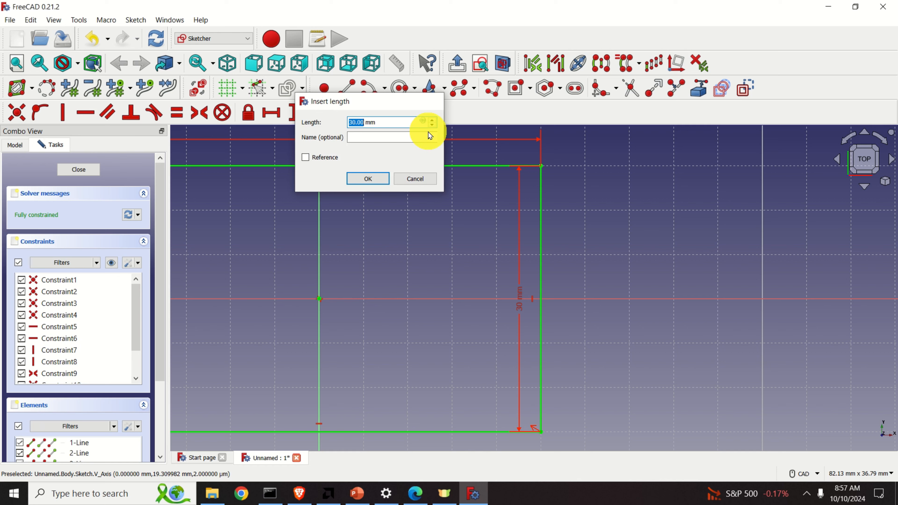
{"action": "key", "text": "Return"}
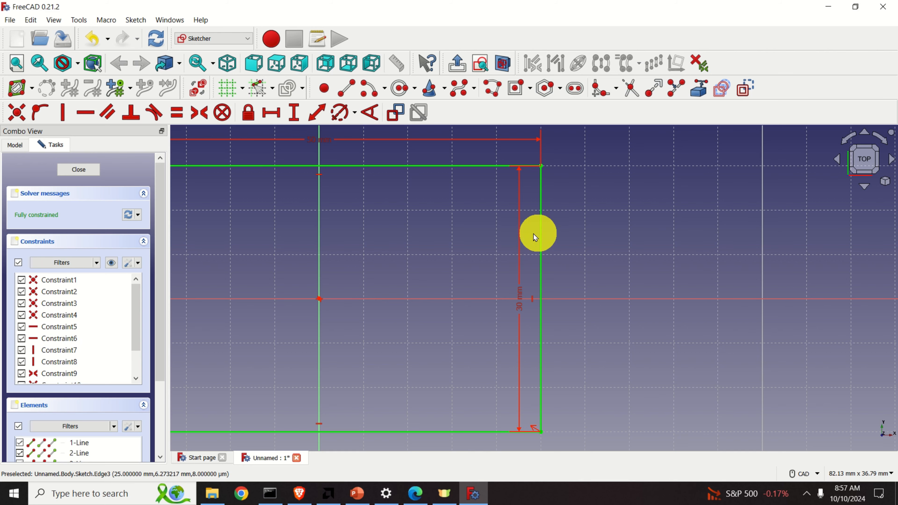
{"action": "scroll", "coordinate": [496, 217], "scroll_direction": "down", "scroll_amount": 3}
{"action": "scroll", "coordinate": [413, 184], "scroll_direction": "up", "scroll_amount": 2}
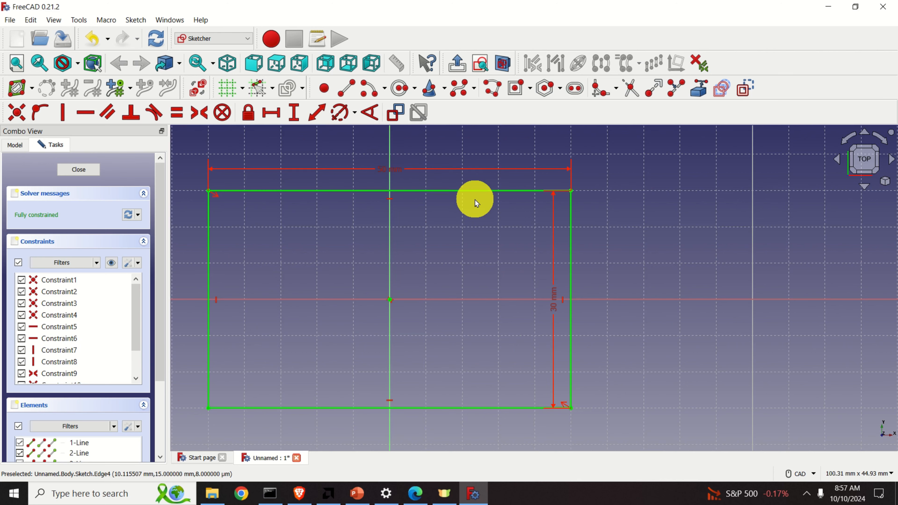
Consult the reference drawing for the holes, and draw a circle about 8.1 mm in diameter inside the rectangle near its upper-left corner.
{"action": "key", "text": "alt+Tab"}
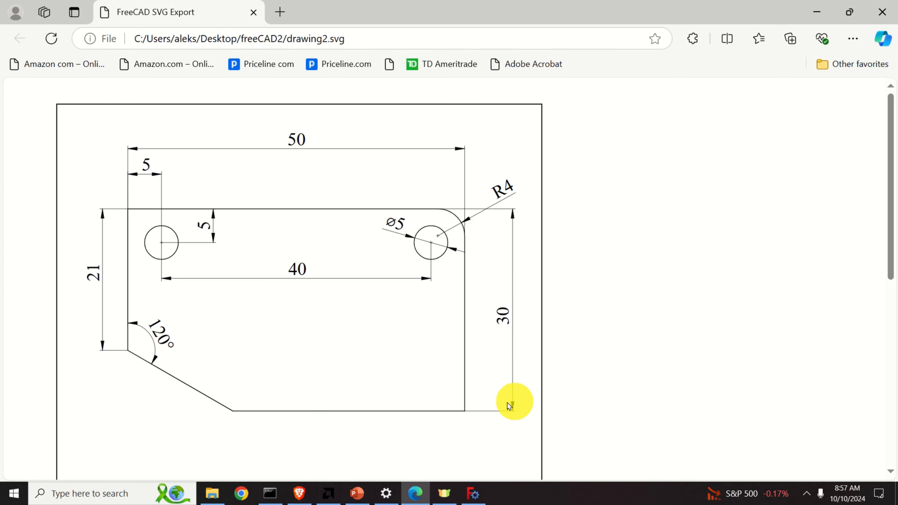
{"action": "key", "text": "alt+Tab"}
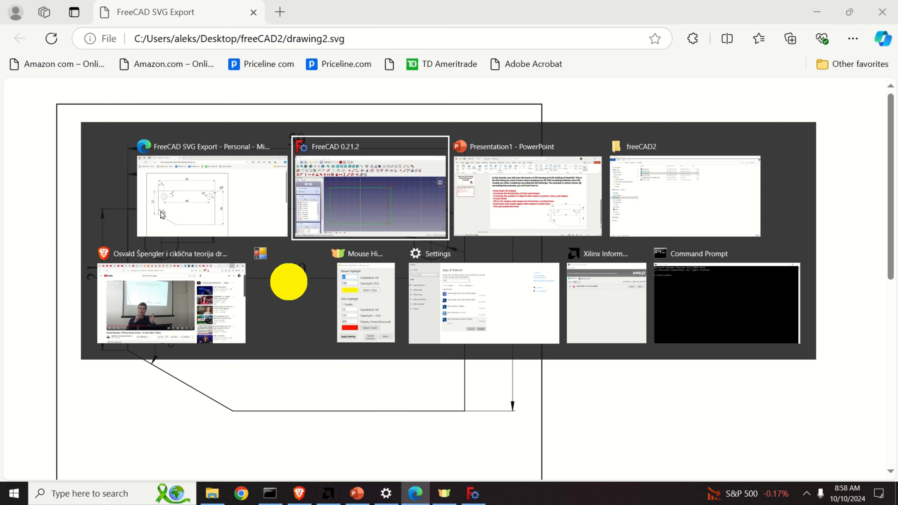
{"action": "key", "text": "alt+Tab"}
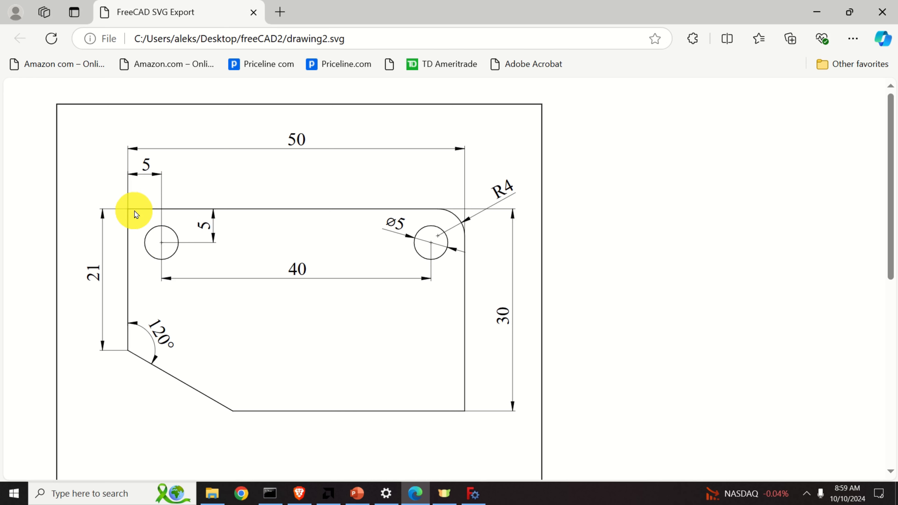
{"action": "left_click", "coordinate": [473, 494]}
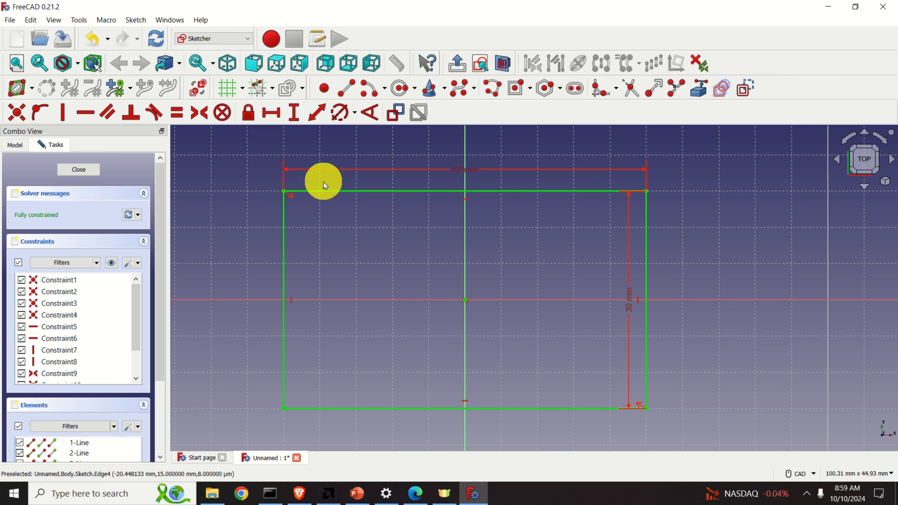
{"action": "left_click", "coordinate": [400, 89]}
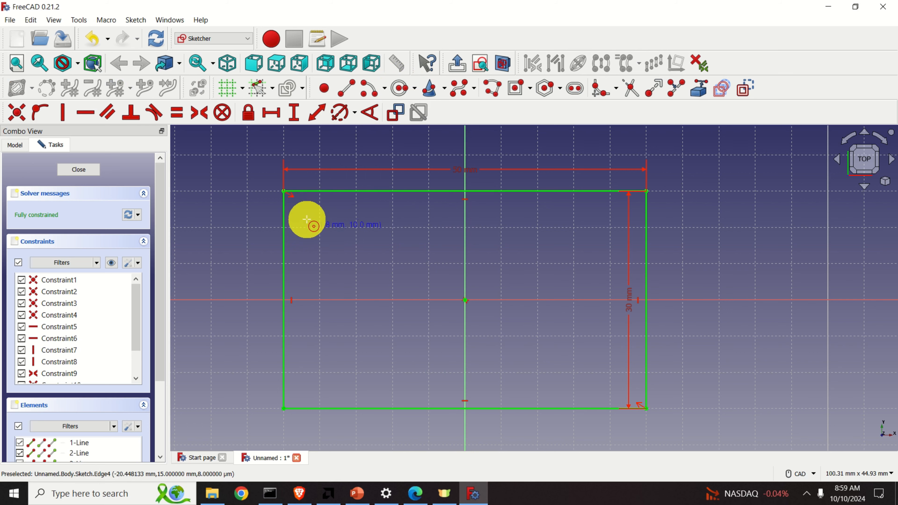
{"action": "left_click", "coordinate": [340, 248]}
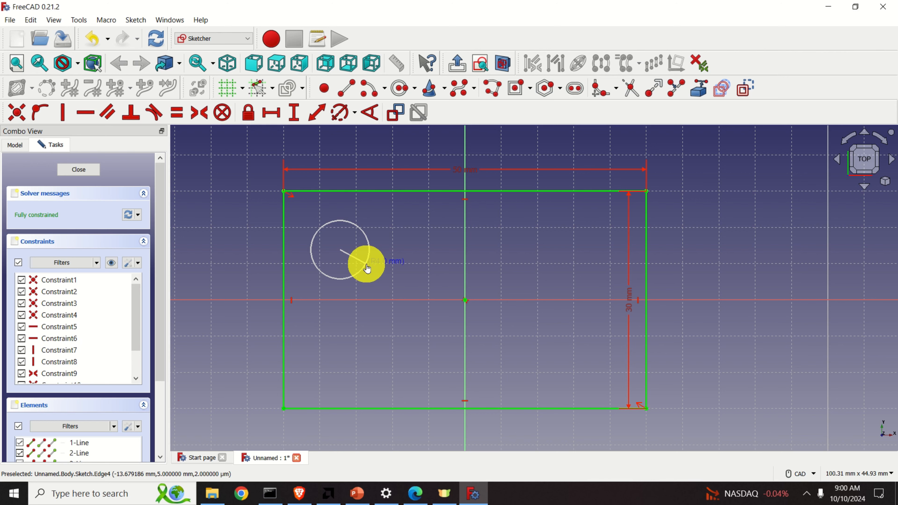
{"action": "left_click", "coordinate": [367, 269]}
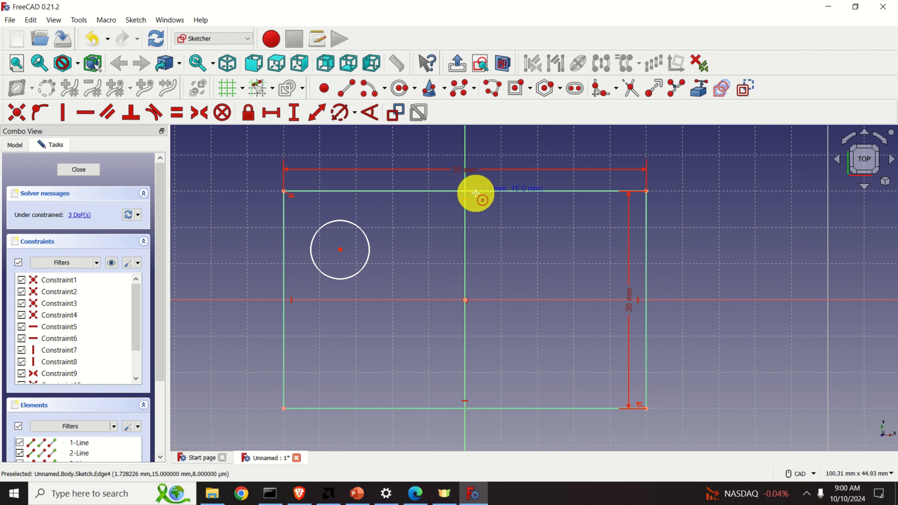
{"action": "right_click", "coordinate": [415, 221]}
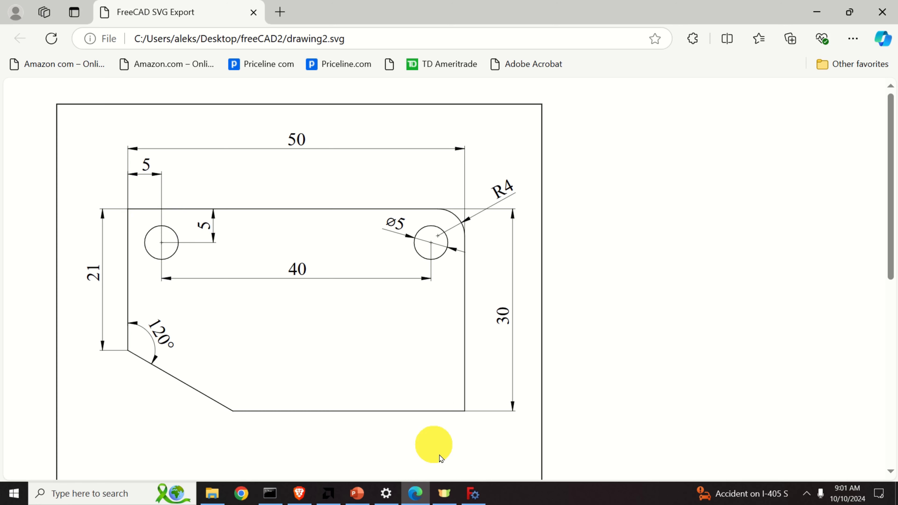
Return from the reference drawing to FreeCAD and constrain the horizontal distance between the circle's centre and the rectangle's upper-left corner to 5 mm.
{"action": "left_click", "coordinate": [474, 494]}
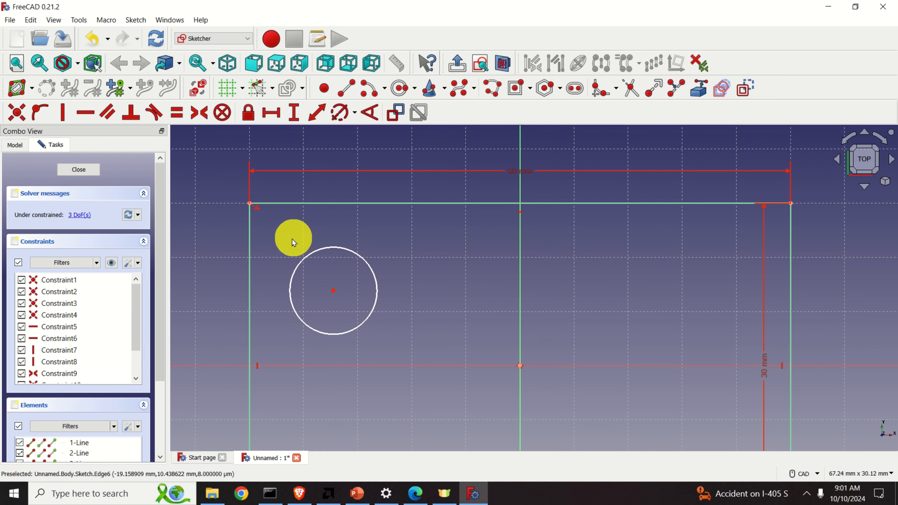
{"action": "scroll", "coordinate": [296, 255], "scroll_direction": "up", "scroll_amount": 2}
{"action": "scroll", "coordinate": [326, 279], "scroll_direction": "down", "scroll_amount": 2}
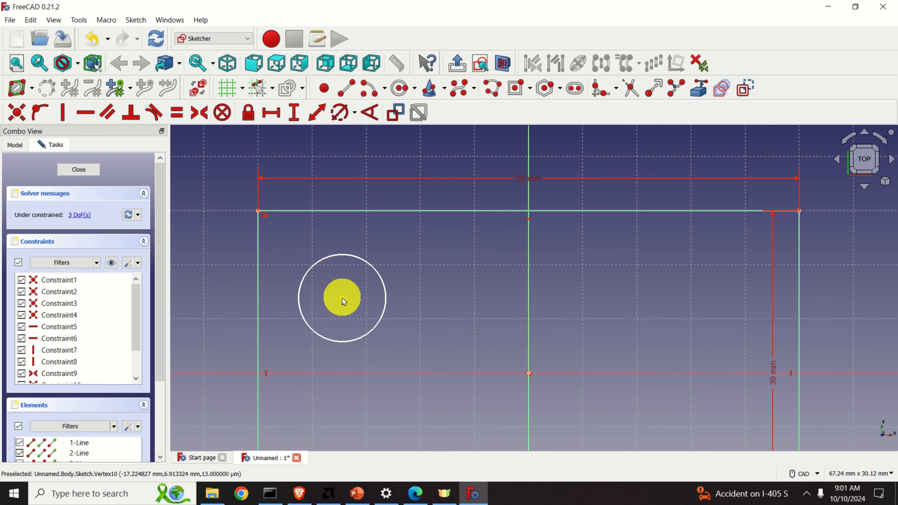
{"action": "scroll", "coordinate": [262, 211], "scroll_direction": "up", "scroll_amount": 3}
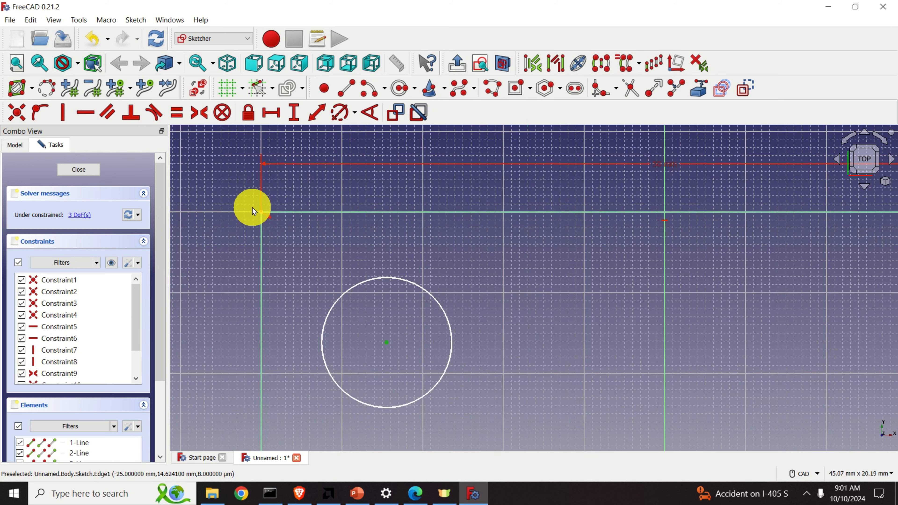
{"action": "left_click", "coordinate": [266, 212]}
{"action": "scroll", "coordinate": [367, 286], "scroll_direction": "down", "scroll_amount": 3}
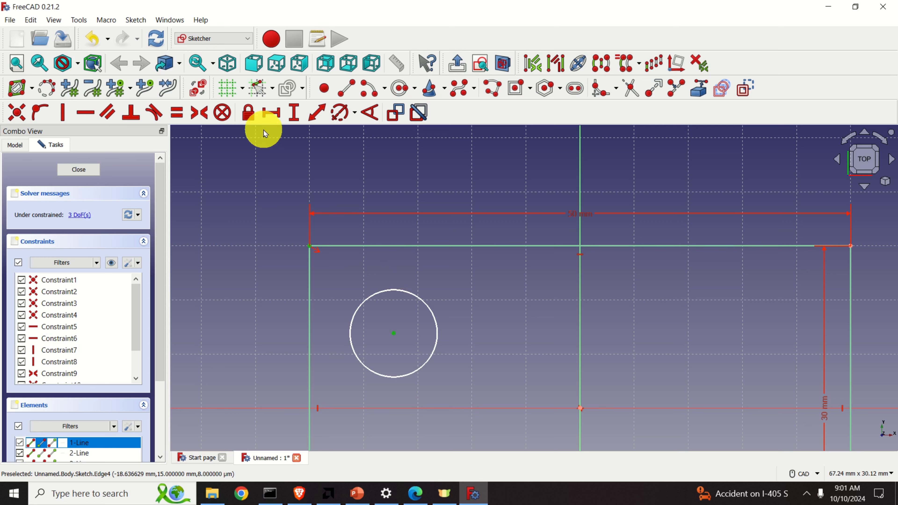
{"action": "left_click", "coordinate": [273, 114]}
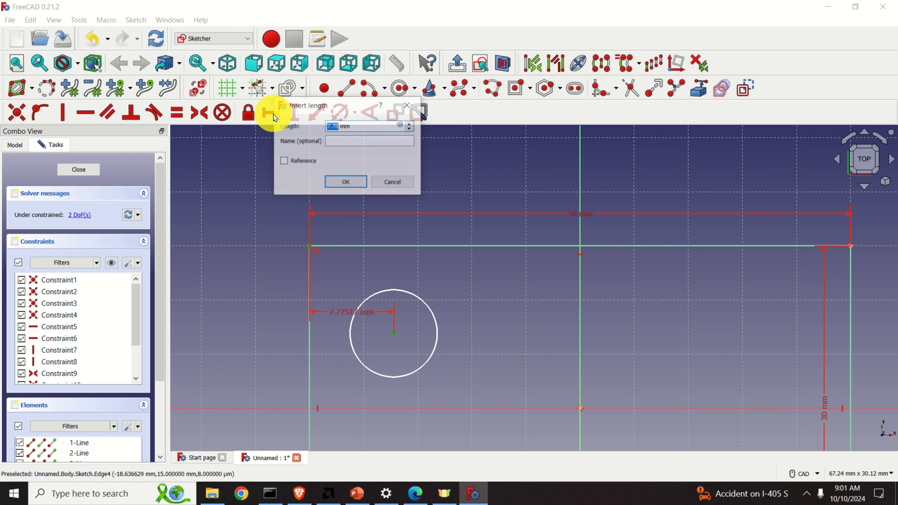
{"action": "left_click_drag", "start_coordinate": [301, 111], "coordinate": [405, 144]}
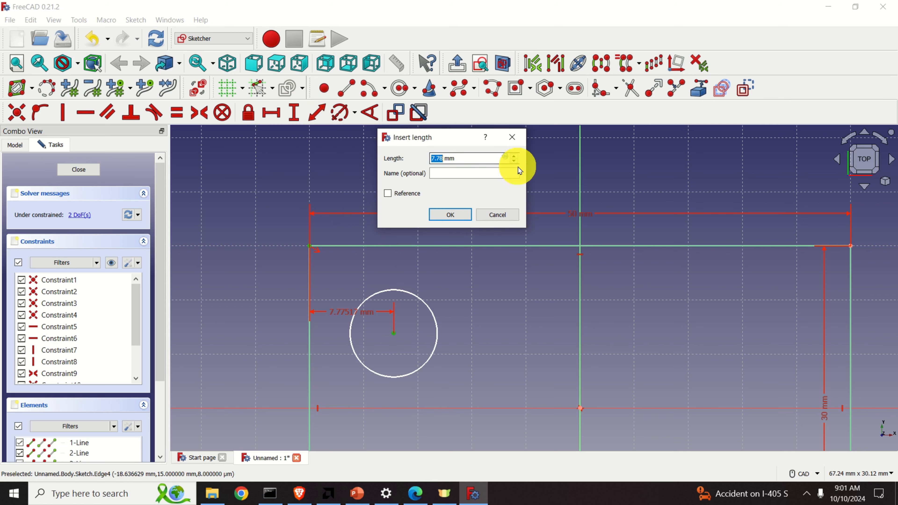
{"action": "type", "text": "5"}
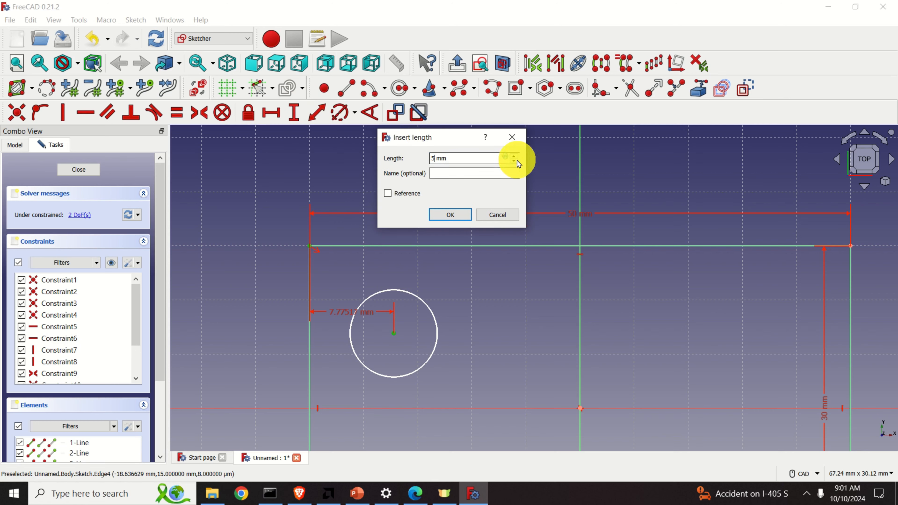
{"action": "left_click", "coordinate": [449, 215]}
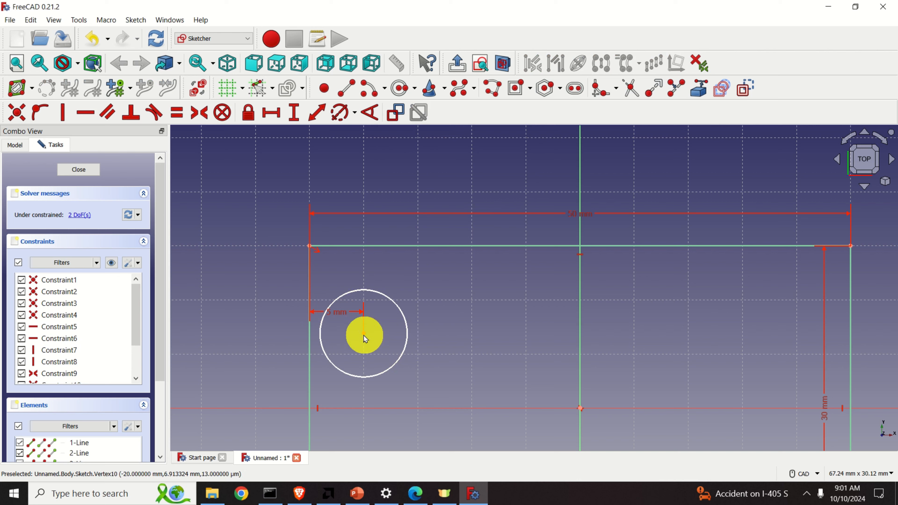
Constrain the vertical distance between the circle's centre and the rectangle's upper-left corner to 5 mm.
{"action": "left_click", "coordinate": [309, 245]}
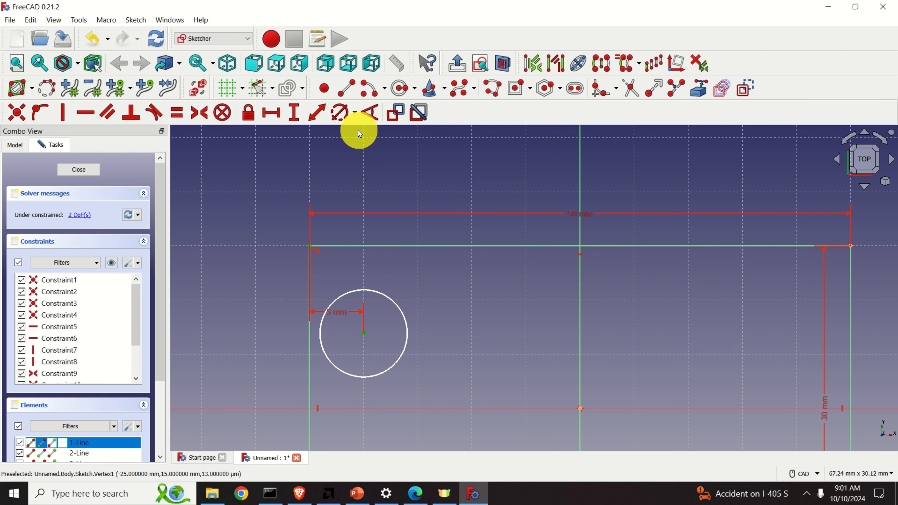
{"action": "left_click", "coordinate": [296, 115]}
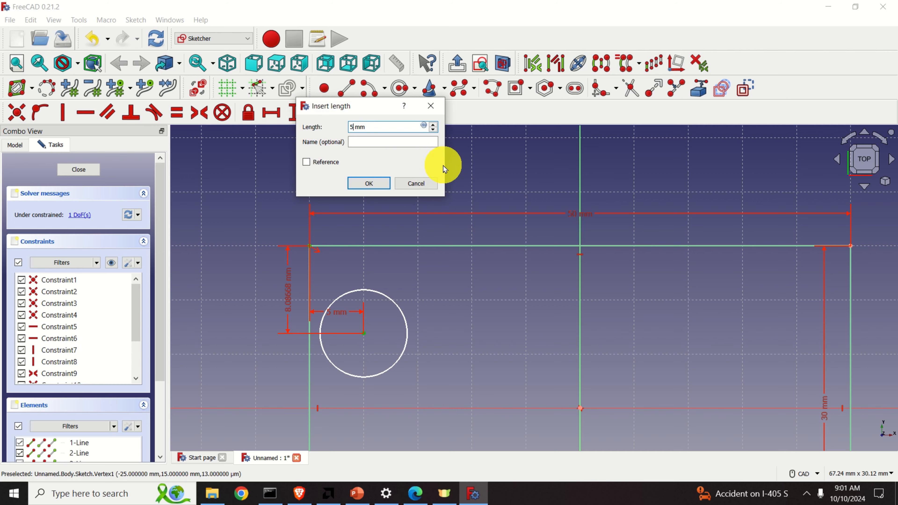
{"action": "key", "text": "Return"}
{"action": "scroll", "coordinate": [371, 267], "scroll_direction": "up", "scroll_amount": 2}
{"action": "scroll", "coordinate": [371, 272], "scroll_direction": "down", "scroll_amount": 2}
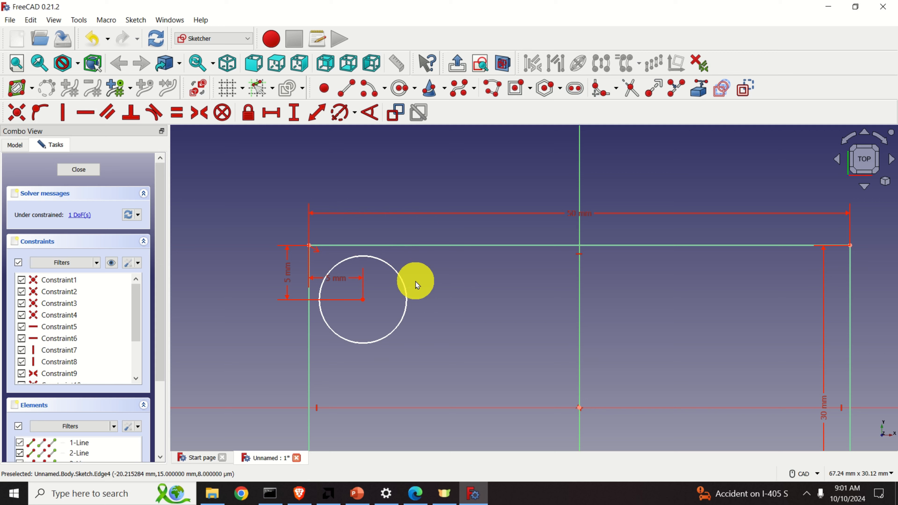
Constrain the diameter of the circle near the rectangle's upper-left corner to 5 mm.
{"action": "left_click", "coordinate": [407, 292]}
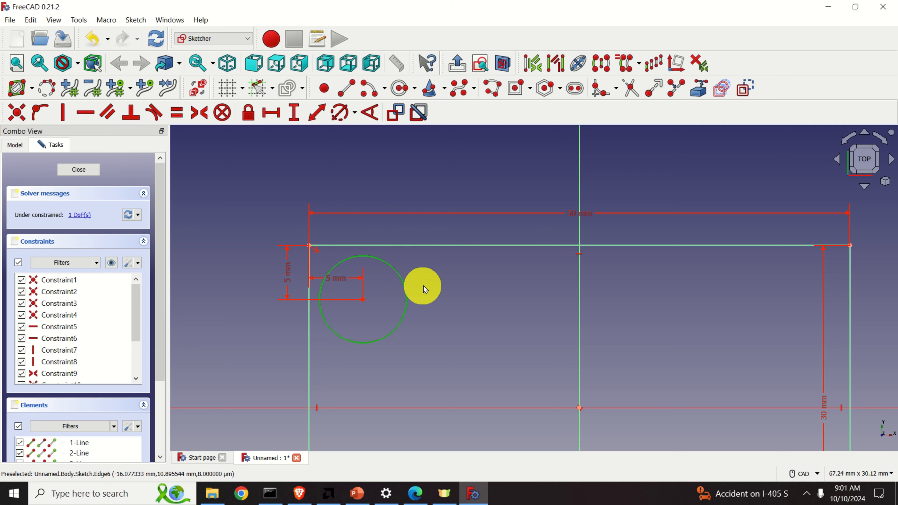
{"action": "left_click", "coordinate": [345, 113]}
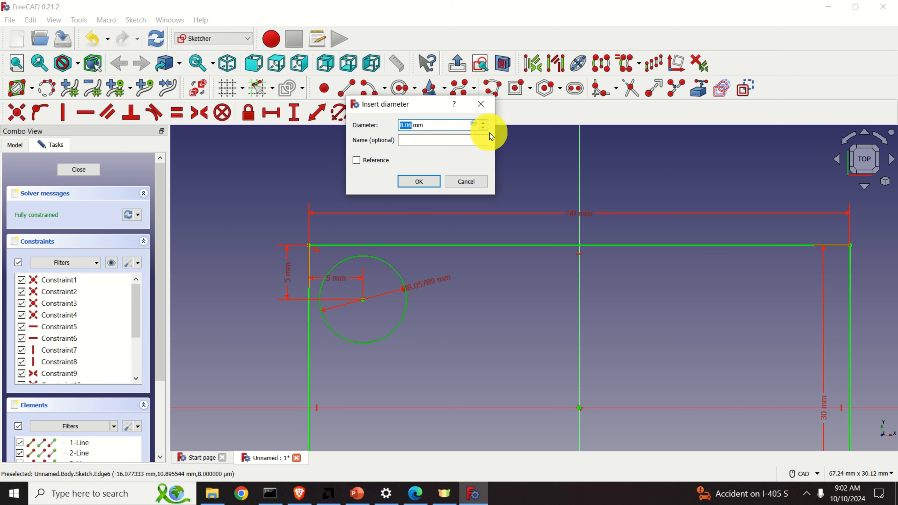
{"action": "type", "text": "5"}
{"action": "scroll", "coordinate": [375, 282], "scroll_direction": "up", "scroll_amount": 3}
{"action": "scroll", "coordinate": [363, 296], "scroll_direction": "down", "scroll_amount": 1}
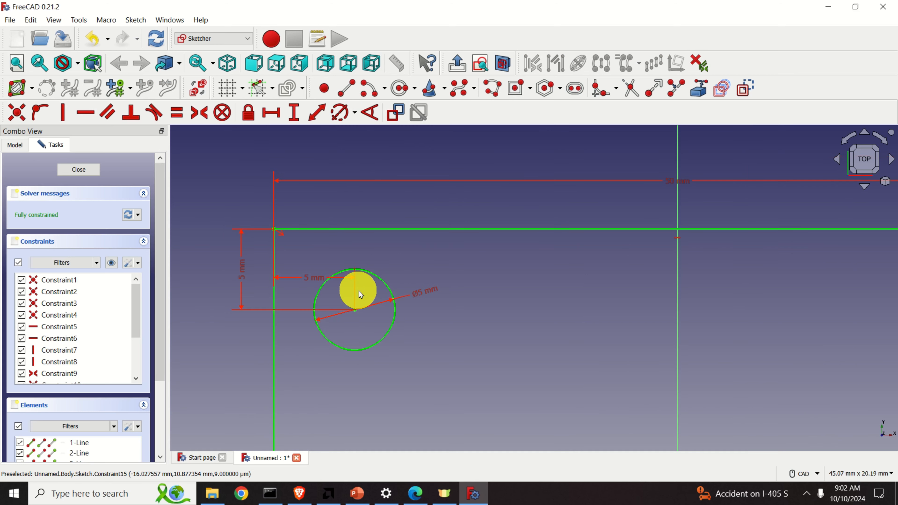
{"action": "scroll", "coordinate": [369, 298], "scroll_direction": "down", "scroll_amount": 2}
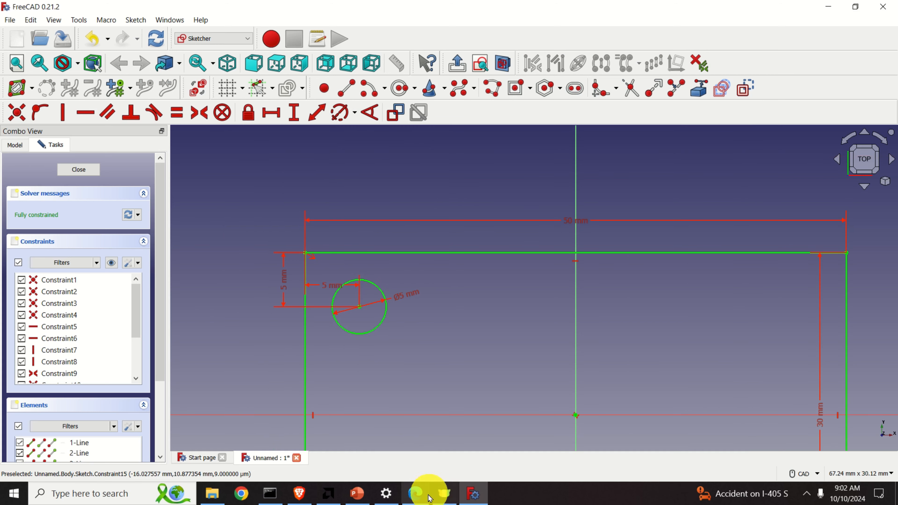
Check the hole layout in the reference drawing, return to FreeCAD and mirror the circle about the sketch's vertical axis.
{"action": "left_click", "coordinate": [414, 493]}
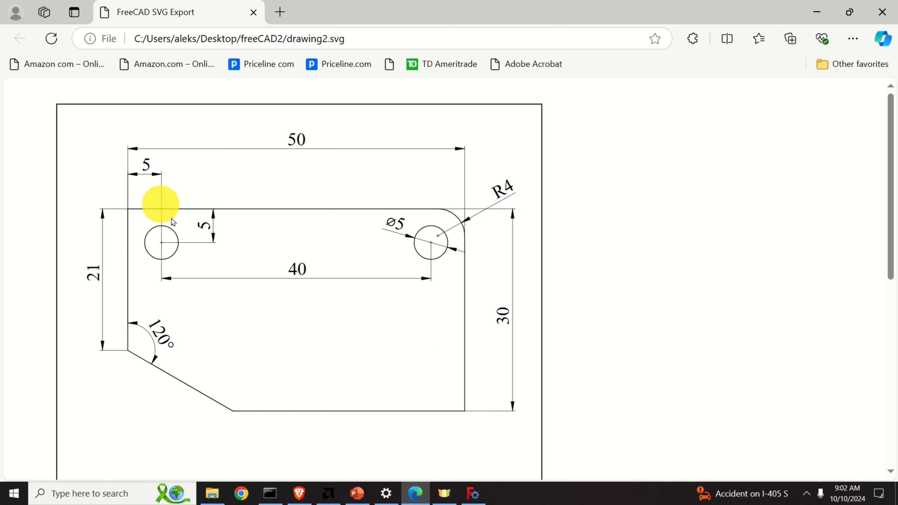
{"action": "left_click", "coordinate": [474, 500]}
{"action": "scroll", "coordinate": [372, 299], "scroll_direction": "up", "scroll_amount": 3}
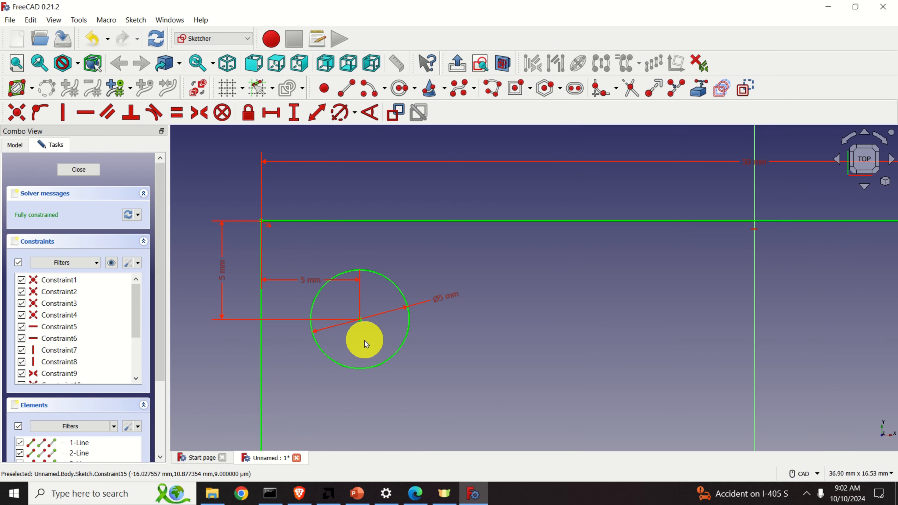
{"action": "scroll", "coordinate": [358, 336], "scroll_direction": "down", "scroll_amount": 2}
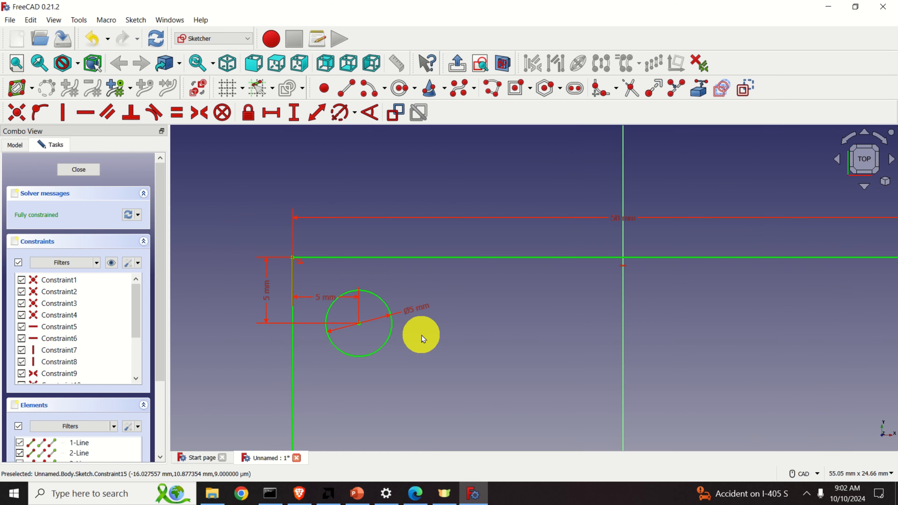
{"action": "scroll", "coordinate": [301, 283], "scroll_direction": "down", "scroll_amount": 2}
{"action": "scroll", "coordinate": [301, 271], "scroll_direction": "up", "scroll_amount": 2}
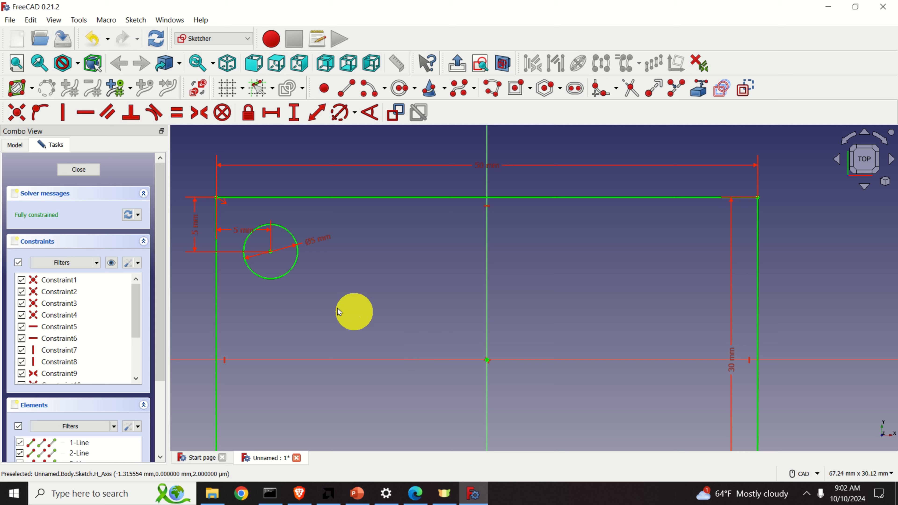
{"action": "scroll", "coordinate": [312, 302], "scroll_direction": "up", "scroll_amount": 1}
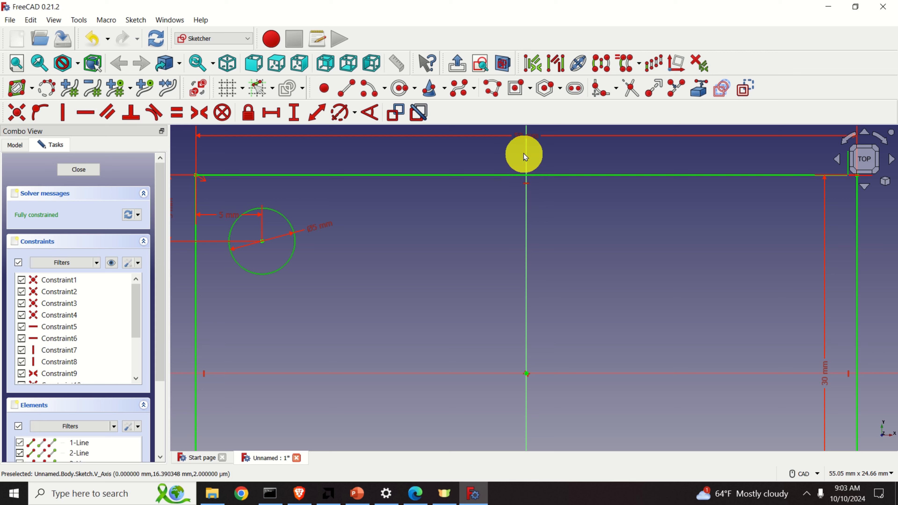
{"action": "left_click", "coordinate": [600, 67]}
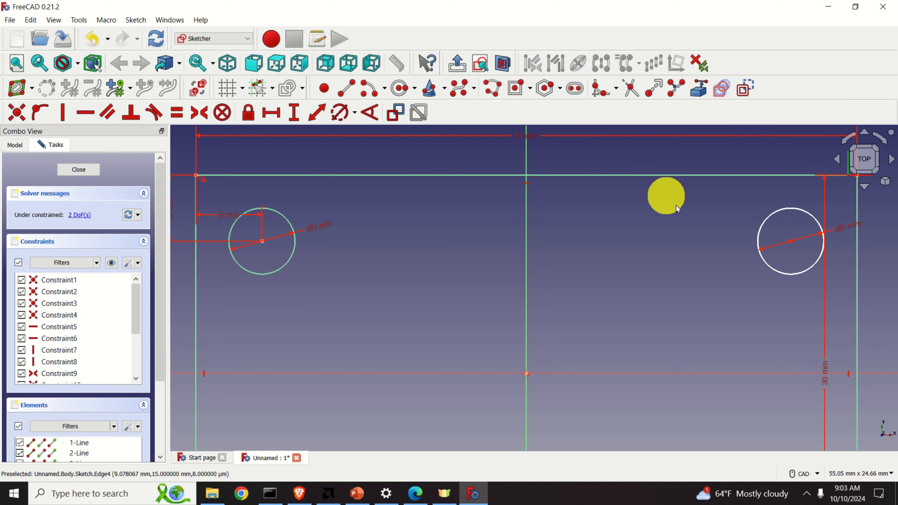
Examine the mirrored circle and its position near the rectangle's upper-right corner.
{"action": "scroll", "coordinate": [822, 254], "scroll_direction": "up", "scroll_amount": 1}
{"action": "scroll", "coordinate": [822, 254], "scroll_direction": "down", "scroll_amount": 2}
{"action": "middle_click_drag", "start_coordinate": [843, 248], "coordinate": [620, 253]}
{"action": "scroll", "coordinate": [620, 254], "scroll_direction": "up", "scroll_amount": 5}
{"action": "scroll", "coordinate": [620, 254], "scroll_direction": "down", "scroll_amount": 6}
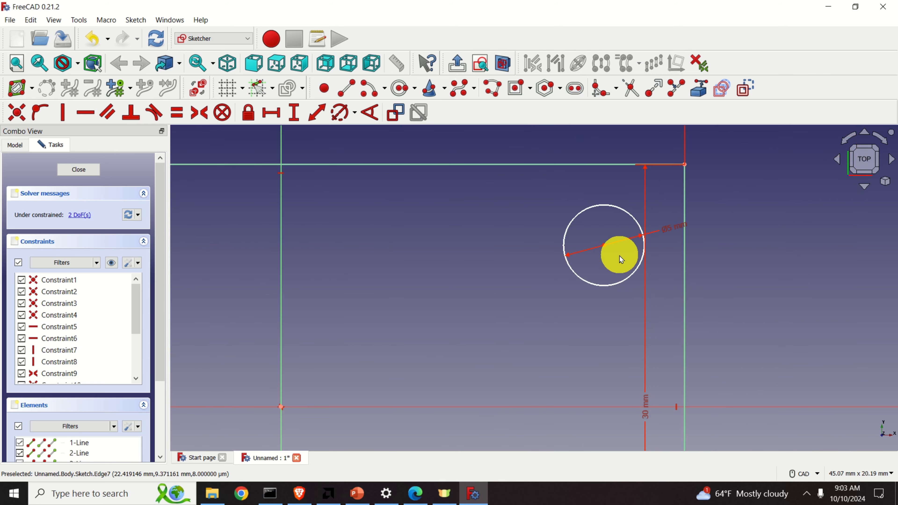
{"action": "scroll", "coordinate": [621, 259], "scroll_direction": "down", "scroll_amount": 1}
{"action": "scroll", "coordinate": [622, 262], "scroll_direction": "up", "scroll_amount": 2}
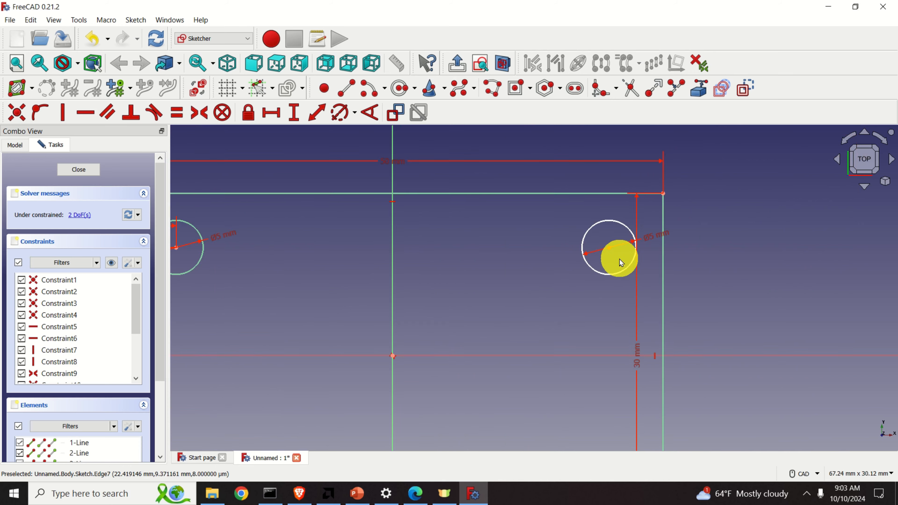
{"action": "scroll", "coordinate": [616, 254], "scroll_direction": "down", "scroll_amount": 1}
{"action": "scroll", "coordinate": [672, 196], "scroll_direction": "up", "scroll_amount": 1}
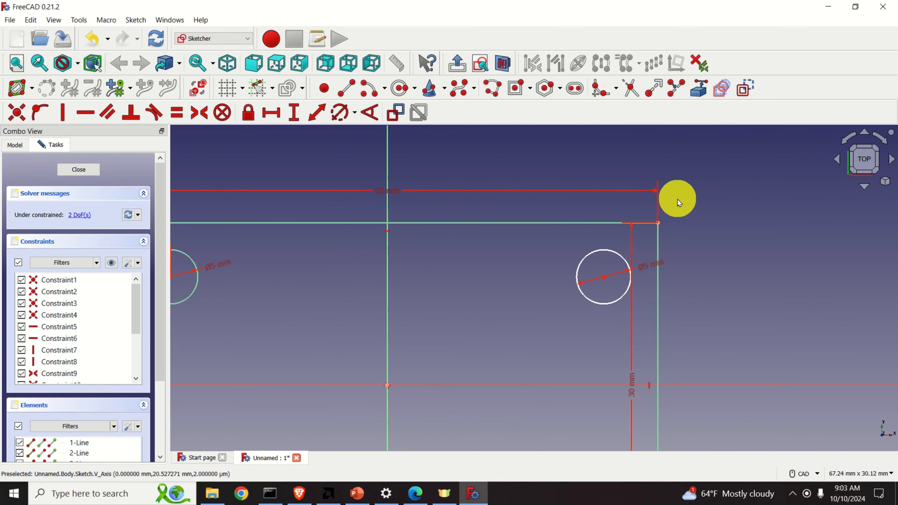
Consult the reference drawing for the rounded corner, return to FreeCAD and fillet the rectangle's upper-right corner with a radius of about 2 mm.
{"action": "left_click", "coordinate": [415, 493]}
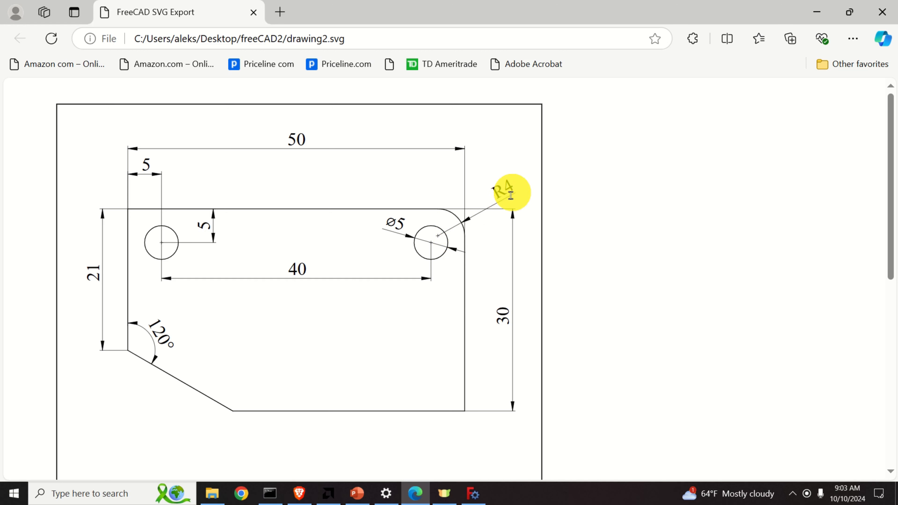
{"action": "left_click", "coordinate": [473, 493]}
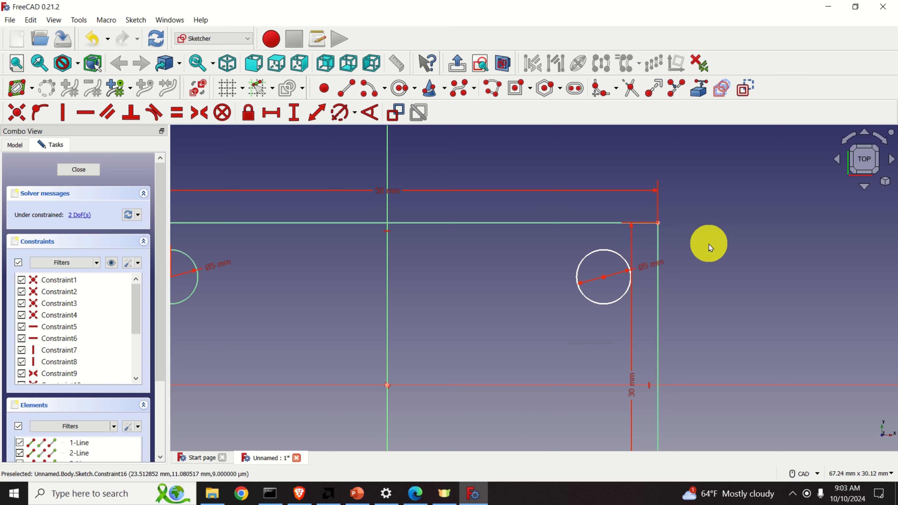
{"action": "middle_click_drag", "start_coordinate": [731, 242], "coordinate": [590, 251]}
{"action": "scroll", "coordinate": [555, 252], "scroll_direction": "up", "scroll_amount": 1}
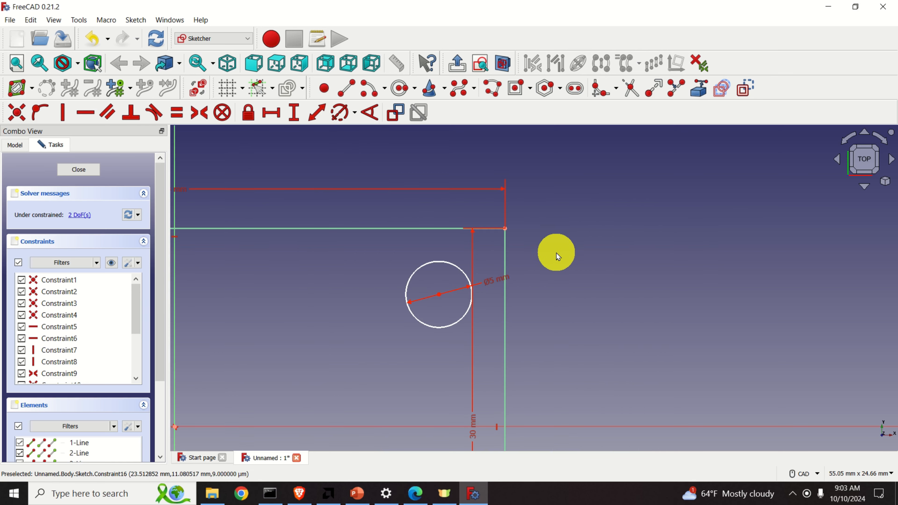
{"action": "left_click", "coordinate": [600, 94]}
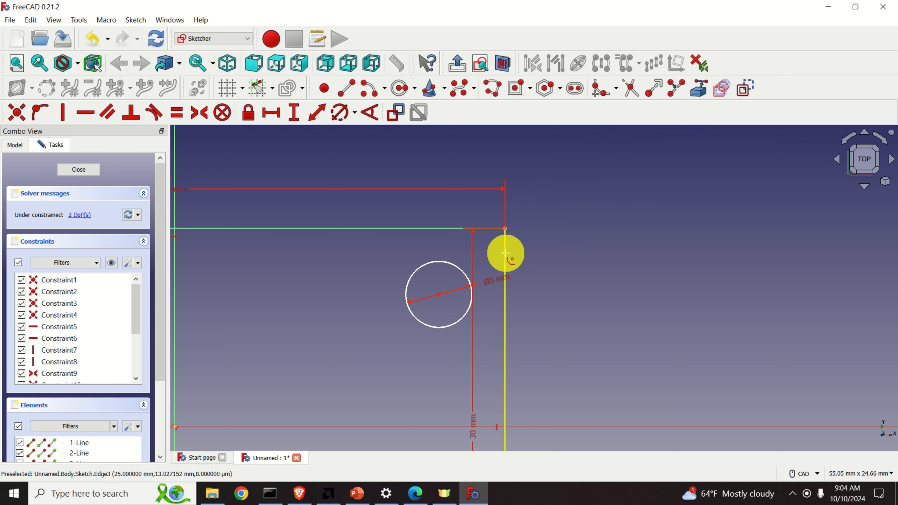
{"action": "left_click", "coordinate": [506, 253]}
{"action": "left_click", "coordinate": [446, 228]}
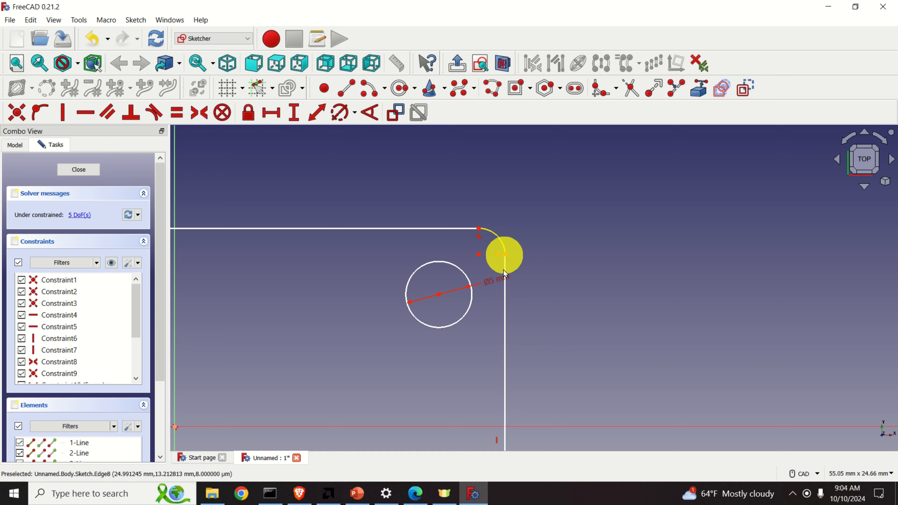
Check the corner radius in the reference drawing and constrain the fillet arc's radius to 4 mm in FreeCAD.
{"action": "left_click", "coordinate": [415, 492]}
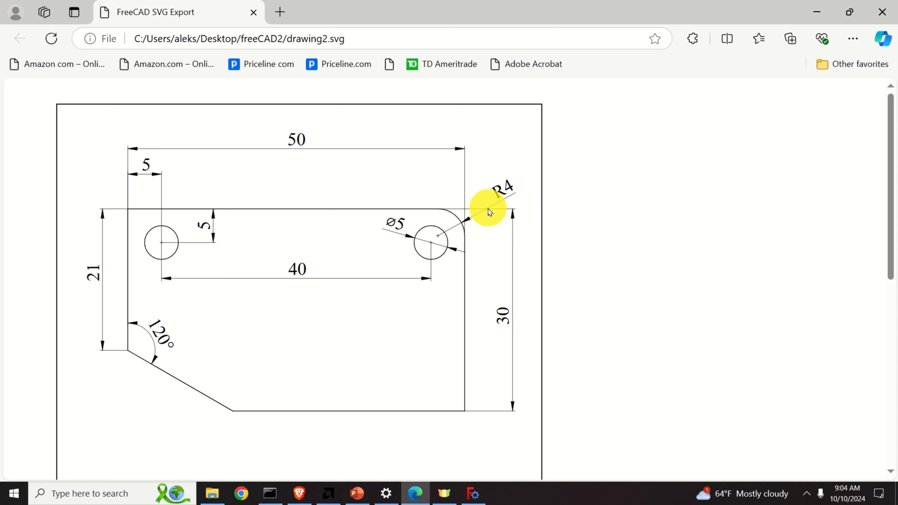
{"action": "key", "text": "alt+Tab"}
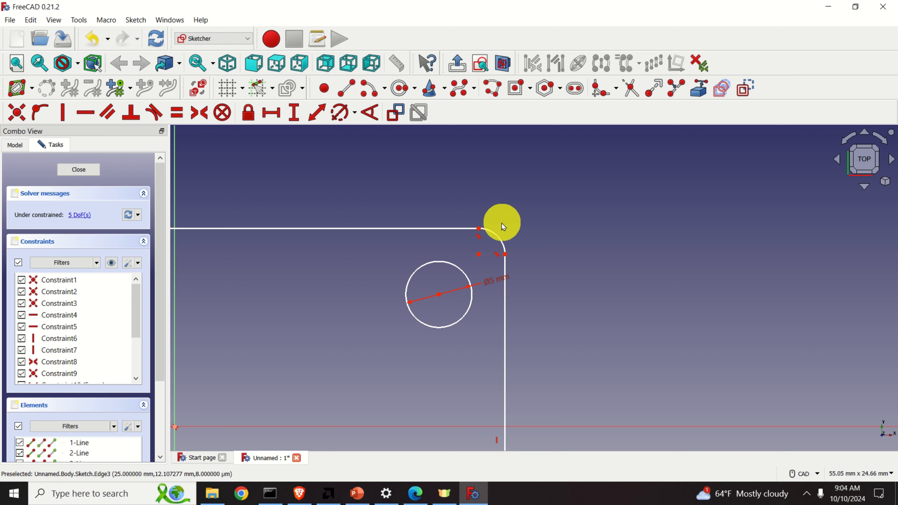
{"action": "left_click", "coordinate": [499, 240]}
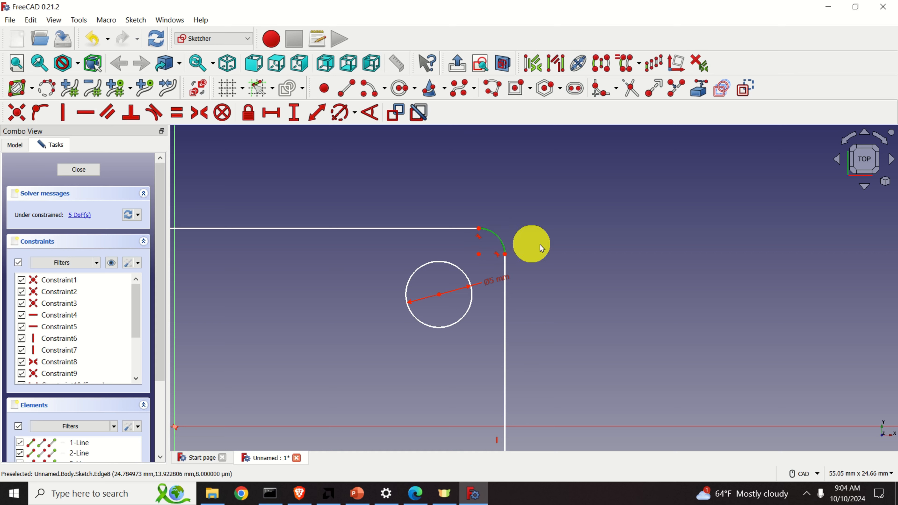
{"action": "left_click", "coordinate": [343, 118]}
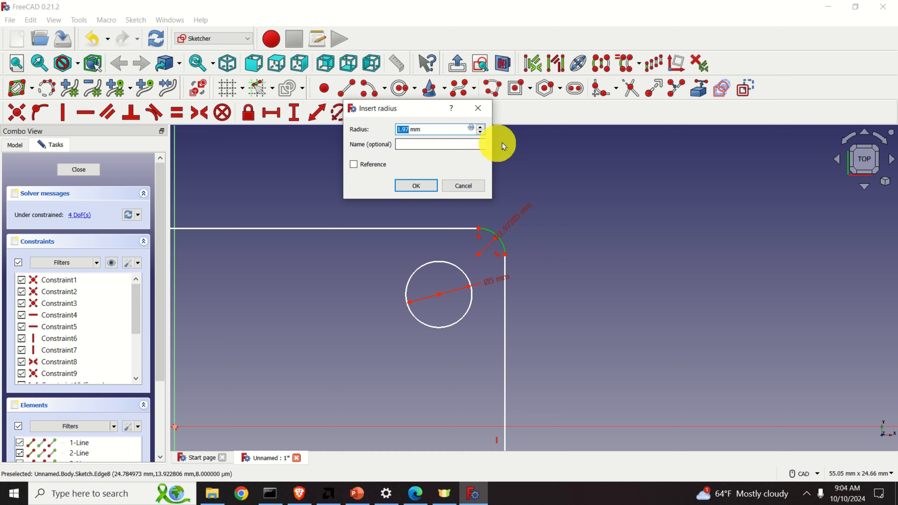
{"action": "type", "text": "4"}
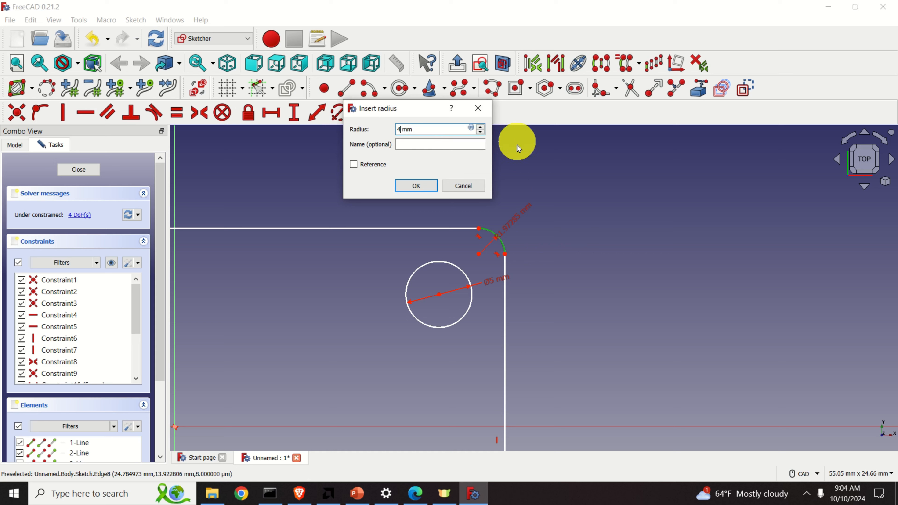
{"action": "left_click", "coordinate": [420, 188]}
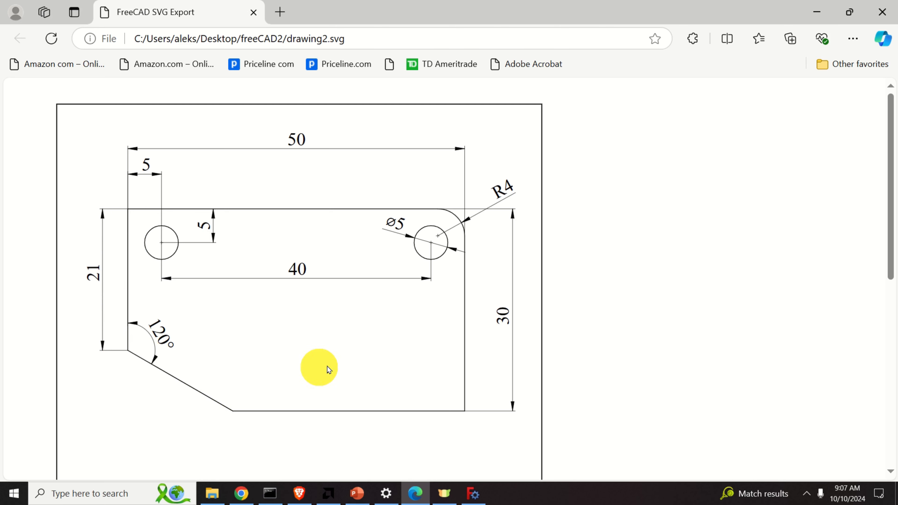
Return from the reference drawing to FreeCAD and place a point on the plate's left edge, about 3.1 mm below the horizontal axis.
{"action": "left_click", "coordinate": [473, 494]}
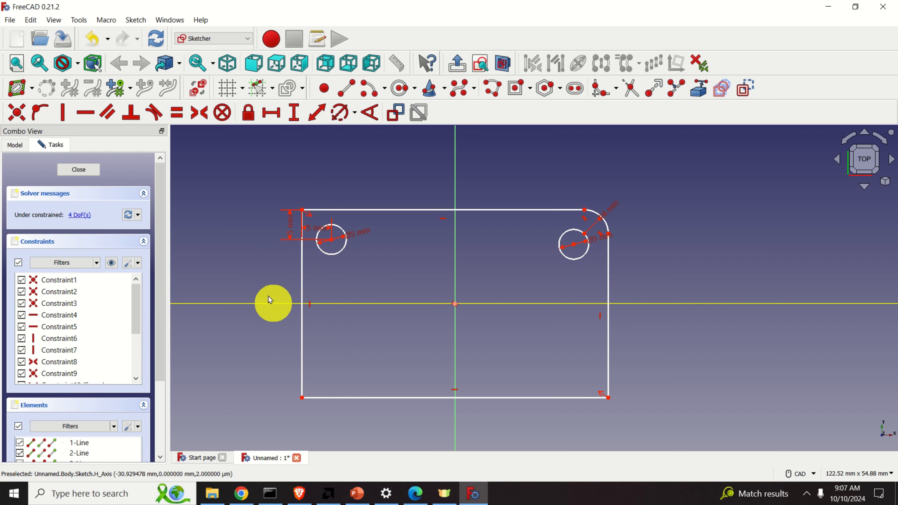
{"action": "scroll", "coordinate": [313, 320], "scroll_direction": "up", "scroll_amount": 2}
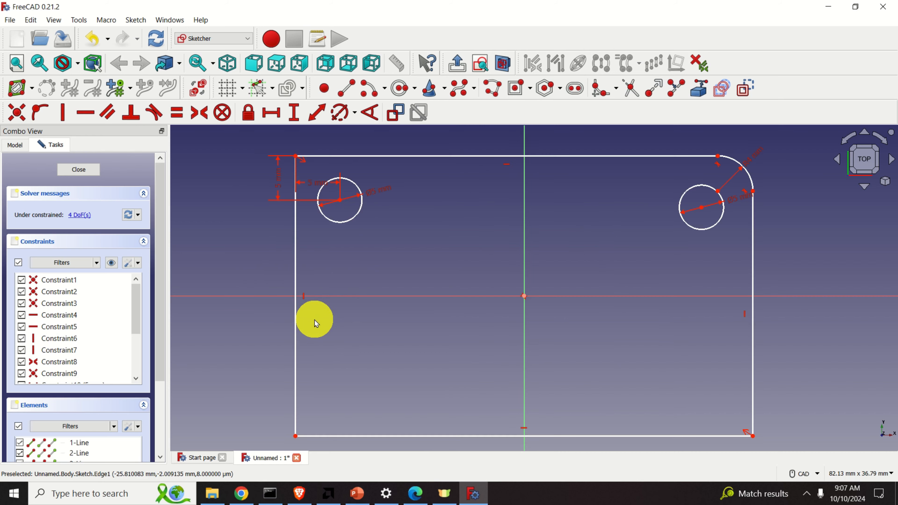
{"action": "left_click", "coordinate": [325, 89]}
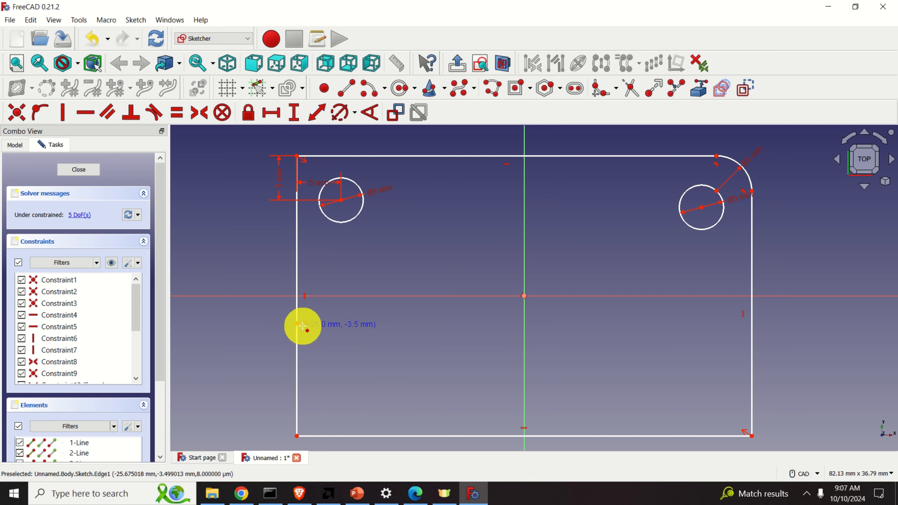
{"action": "left_click", "coordinate": [311, 328]}
{"action": "scroll", "coordinate": [311, 326], "scroll_direction": "up", "scroll_amount": 1}
{"action": "scroll", "coordinate": [315, 327], "scroll_direction": "up", "scroll_amount": 1}
{"action": "scroll", "coordinate": [316, 327], "scroll_direction": "down", "scroll_amount": 2}
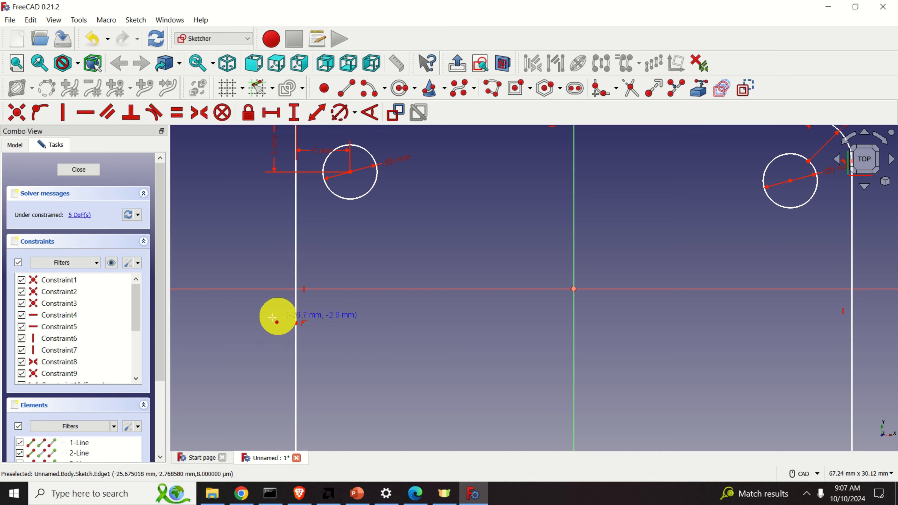
{"action": "scroll", "coordinate": [304, 323], "scroll_direction": "up", "scroll_amount": 3}
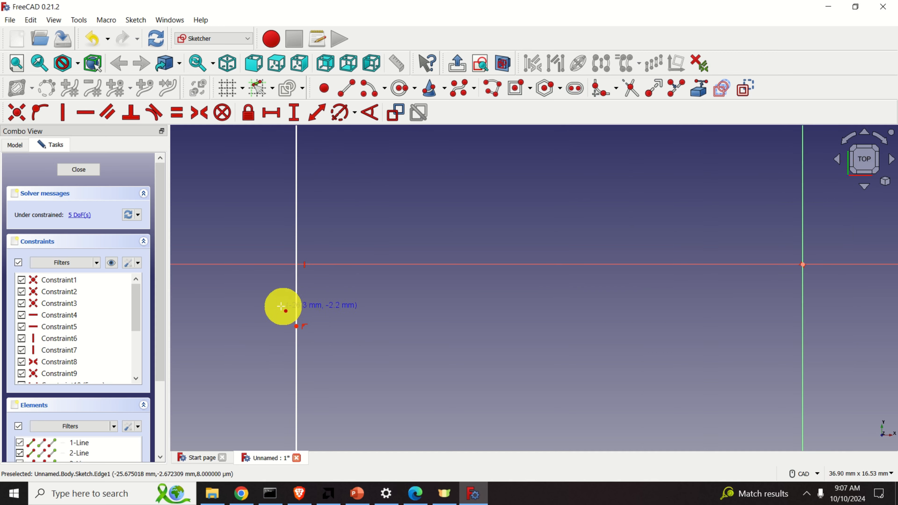
{"action": "scroll", "coordinate": [287, 345], "scroll_direction": "down", "scroll_amount": 3}
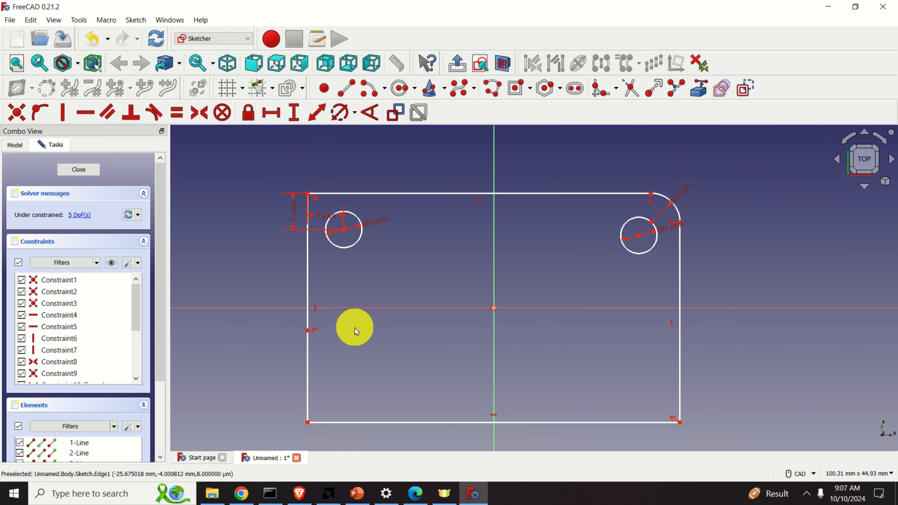
Constrain the vertical distance between the plate's upper-left corner and the point on its left edge to 21 mm.
{"action": "scroll", "coordinate": [321, 336], "scroll_direction": "up", "scroll_amount": 2}
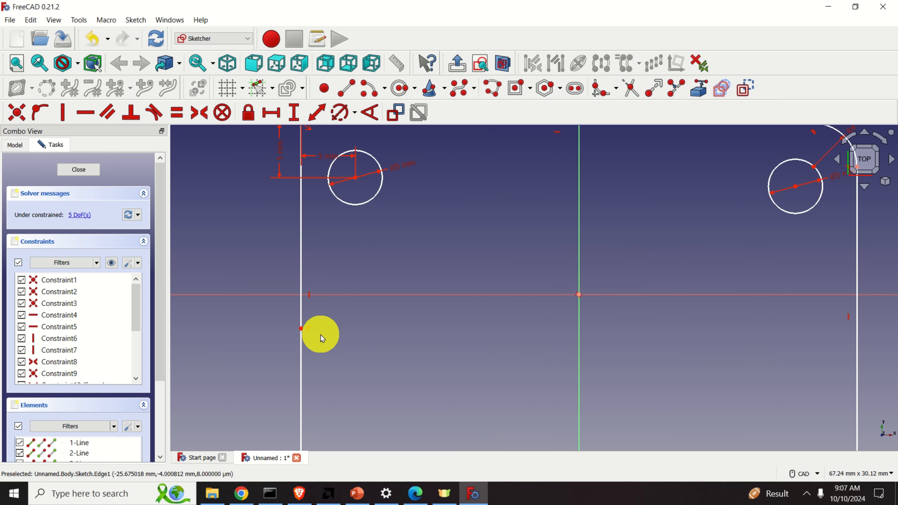
{"action": "scroll", "coordinate": [302, 330], "scroll_direction": "up", "scroll_amount": 2}
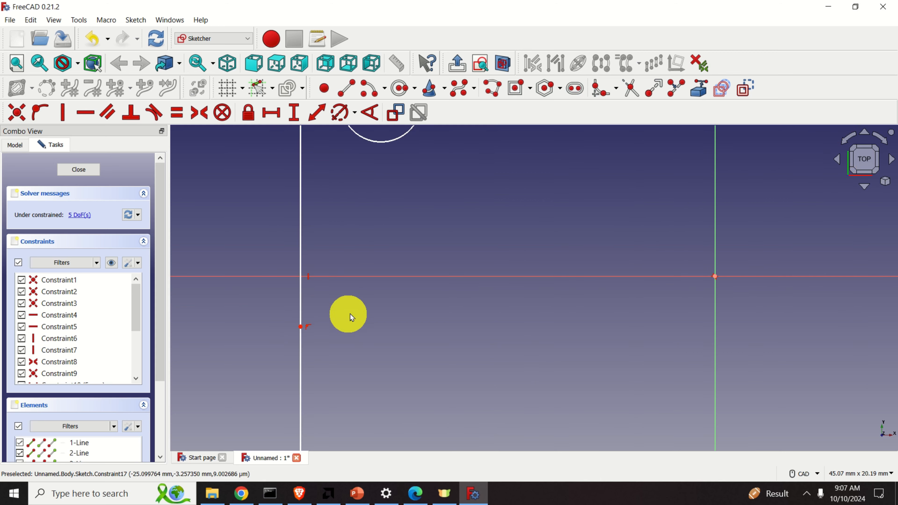
{"action": "scroll", "coordinate": [350, 315], "scroll_direction": "down", "scroll_amount": 5}
{"action": "scroll", "coordinate": [327, 324], "scroll_direction": "up", "scroll_amount": 2}
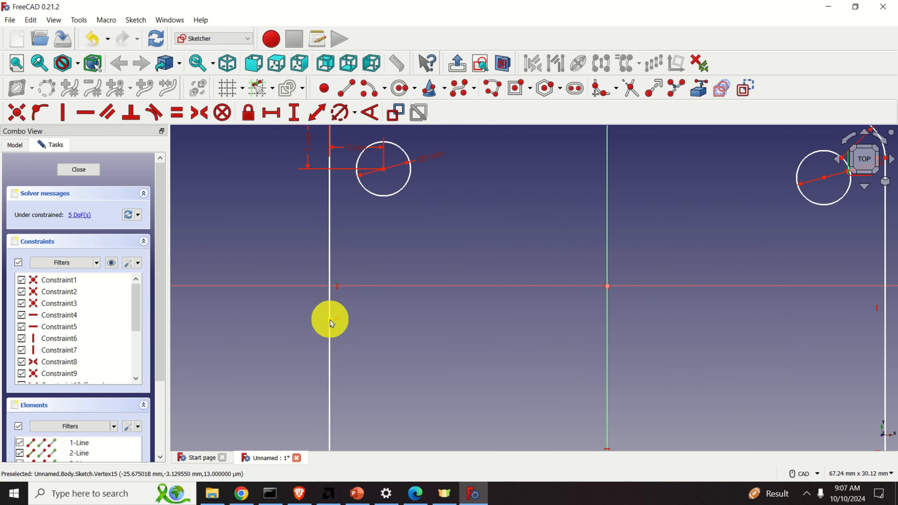
{"action": "middle_click_drag", "start_coordinate": [369, 253], "coordinate": [373, 347]}
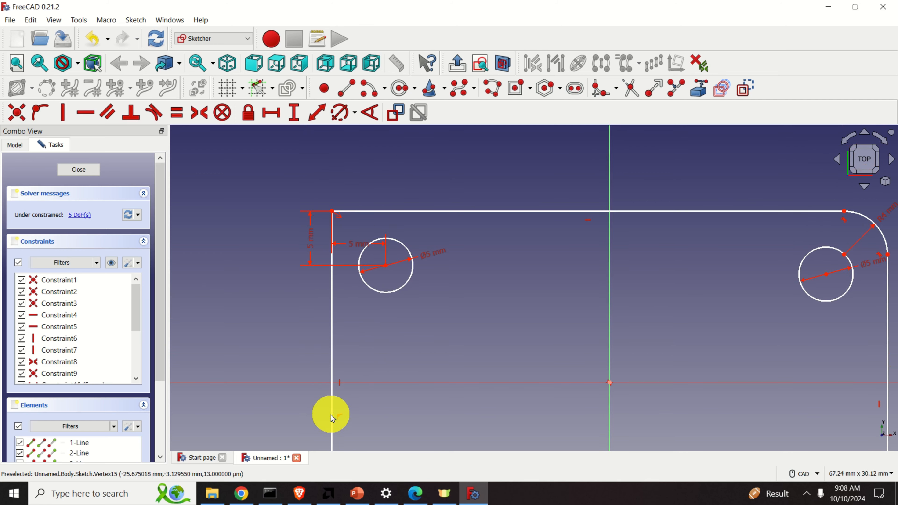
{"action": "left_click", "coordinate": [332, 211]}
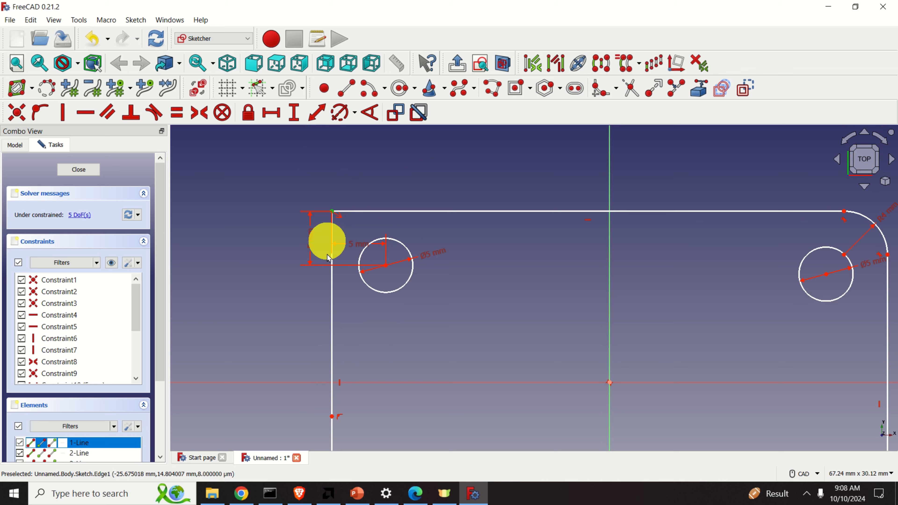
{"action": "left_click", "coordinate": [331, 417]}
{"action": "left_click", "coordinate": [294, 113]}
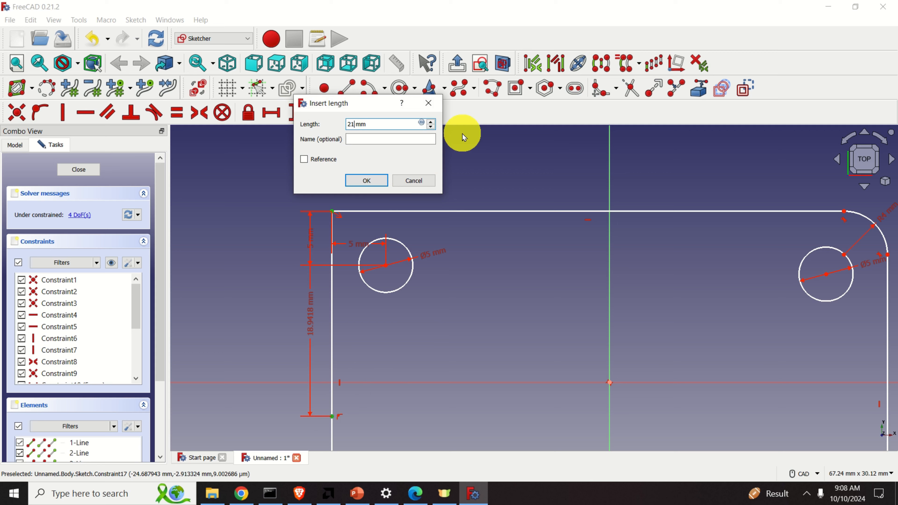
{"action": "key", "text": "Return"}
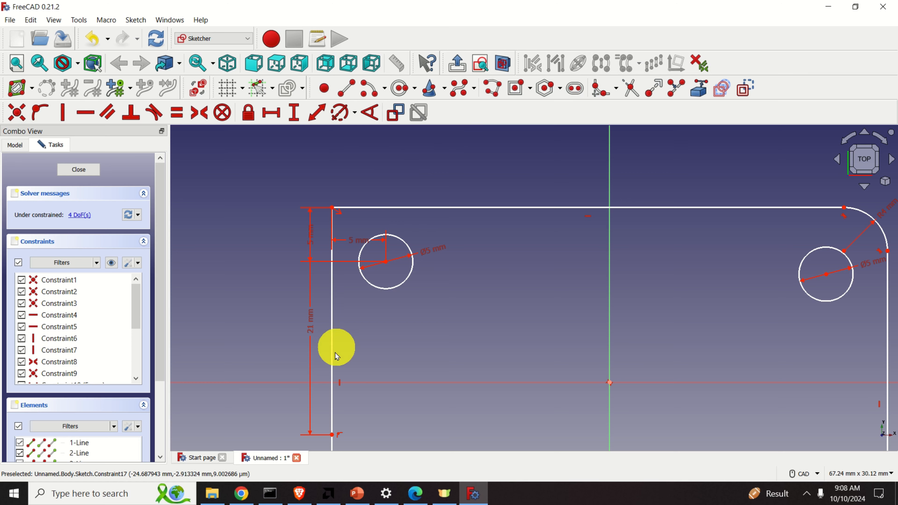
{"action": "scroll", "coordinate": [309, 345], "scroll_direction": "up", "scroll_amount": 4}
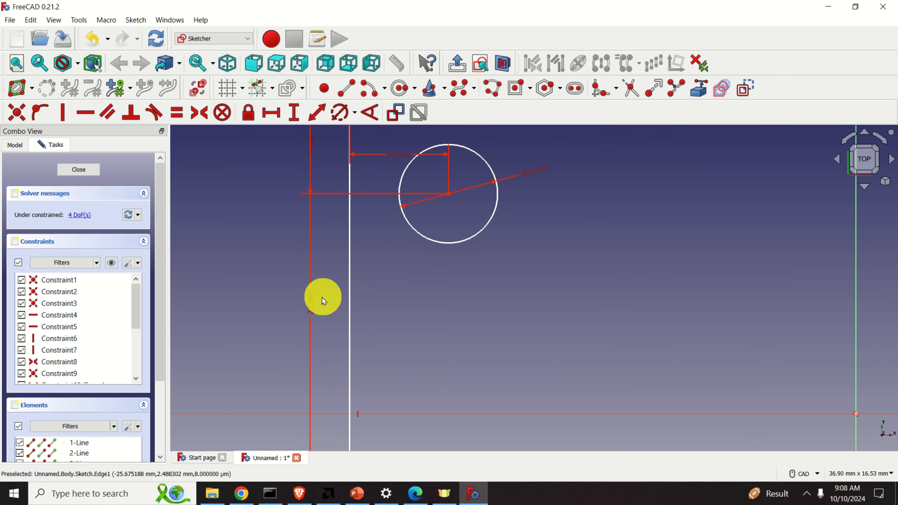
{"action": "scroll", "coordinate": [322, 299], "scroll_direction": "down", "scroll_amount": 3}
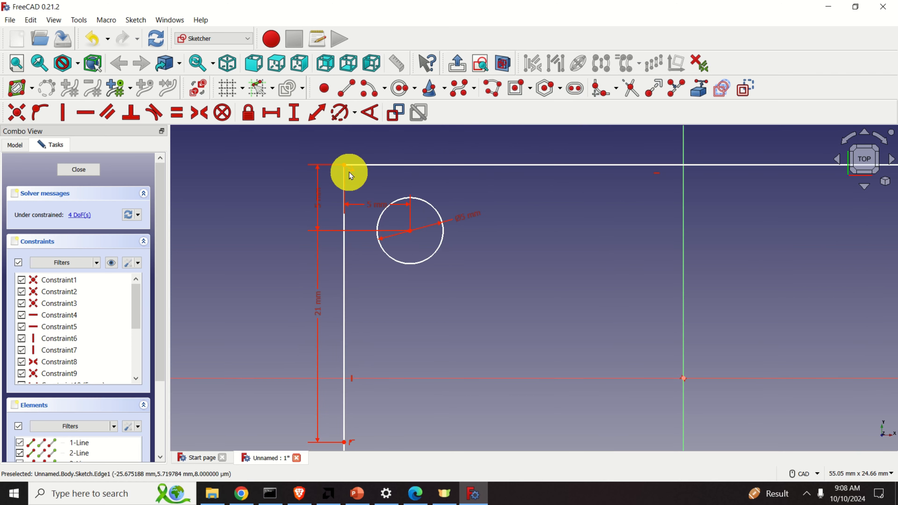
Consult the reference drawing, then sketch a line from the left-edge point past the plate's bottom edge, sloping down at about 36°.
{"action": "left_click", "coordinate": [424, 498]}
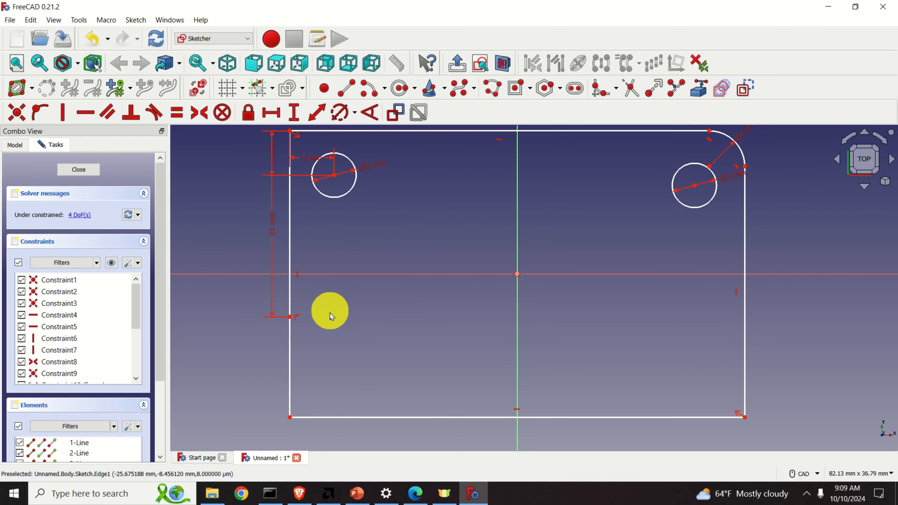
{"action": "left_click", "coordinate": [346, 88]}
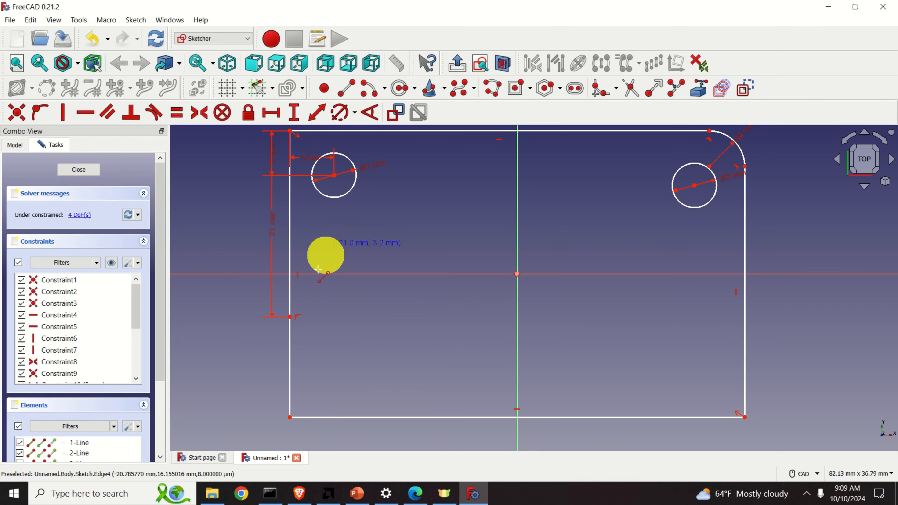
{"action": "left_click", "coordinate": [290, 317]}
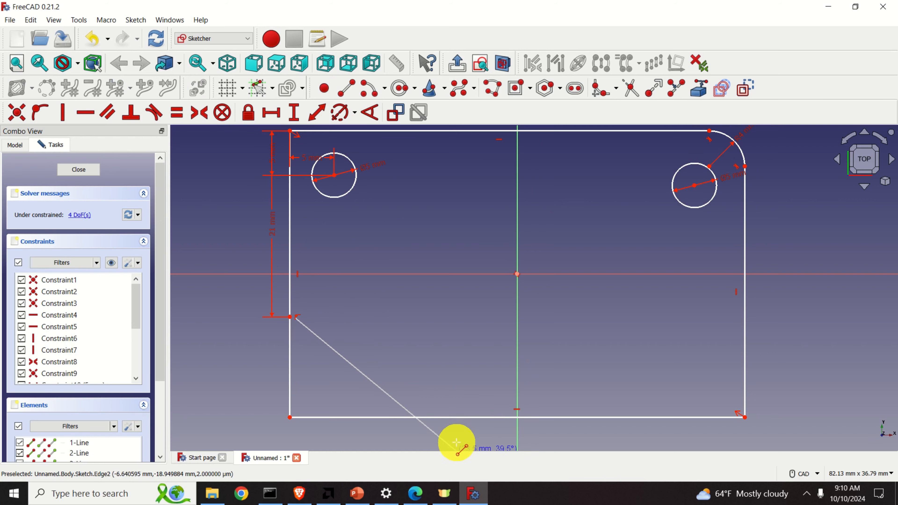
{"action": "left_click", "coordinate": [459, 438]}
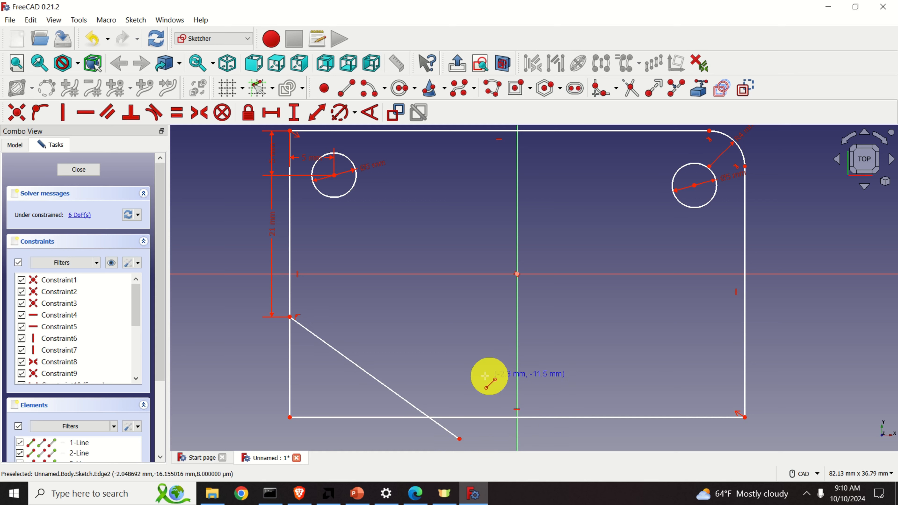
{"action": "middle_click_drag", "start_coordinate": [478, 374], "coordinate": [456, 290]}
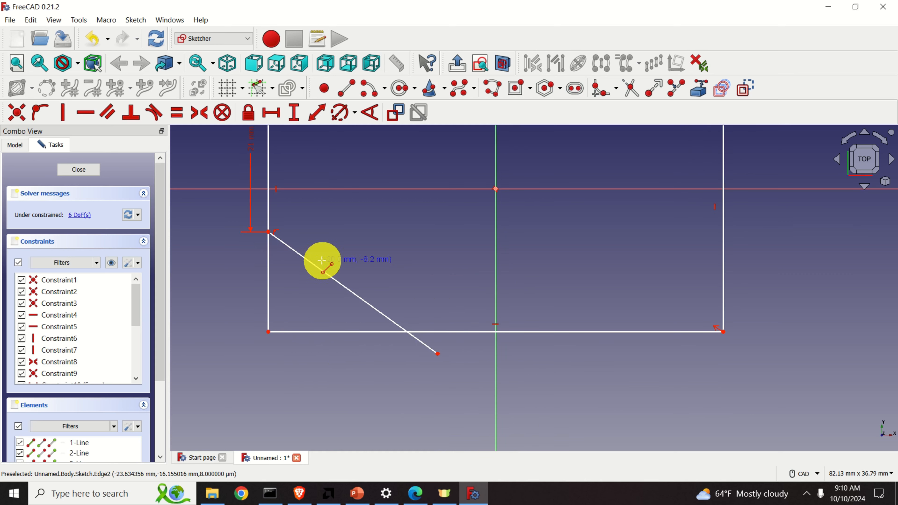
{"action": "left_click", "coordinate": [268, 232]}
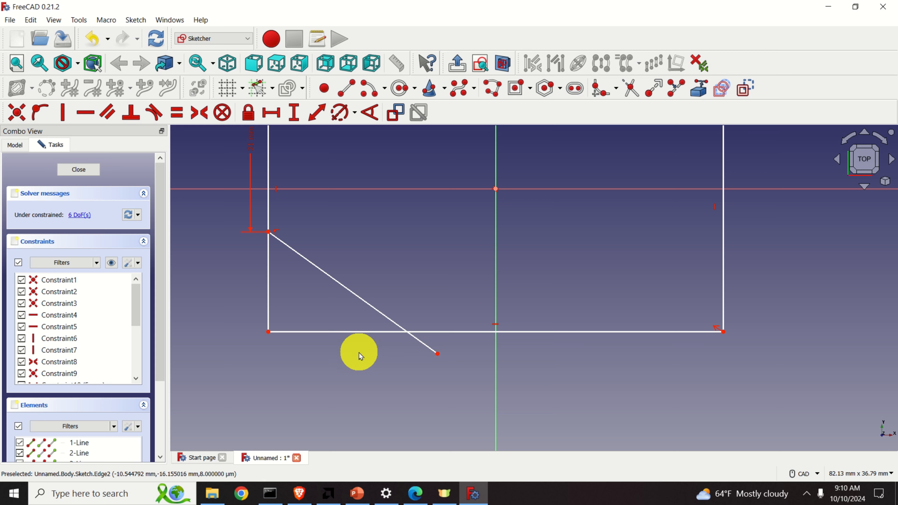
Constrain the angle between the sloping line and the horizontal axis to 30°.
{"action": "mouse_move", "coordinate": [331, 245]}
{"action": "middle_mouse_down"}
{"action": "mouse_move", "coordinate": [420, 369]}
{"action": "mouse_move", "coordinate": [440, 339]}
{"action": "mouse_move", "coordinate": [426, 306]}
{"action": "middle_mouse_up"}
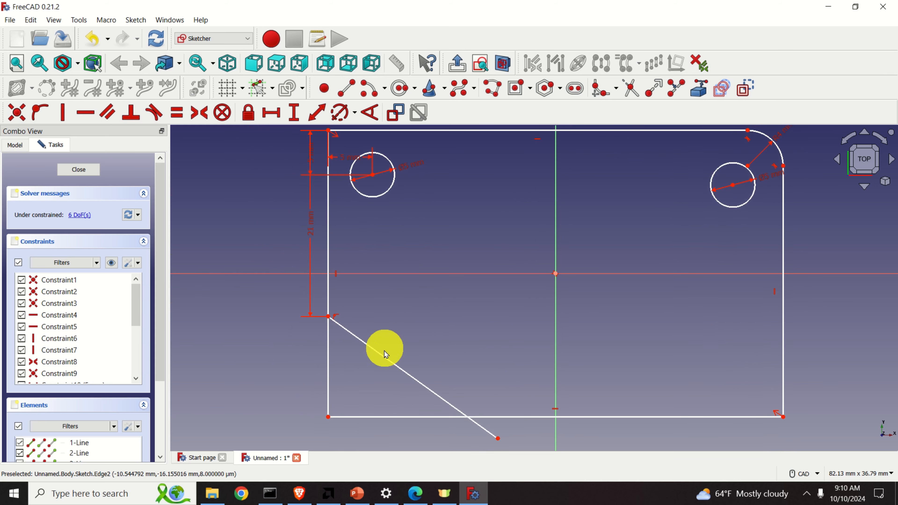
{"action": "left_click", "coordinate": [384, 359]}
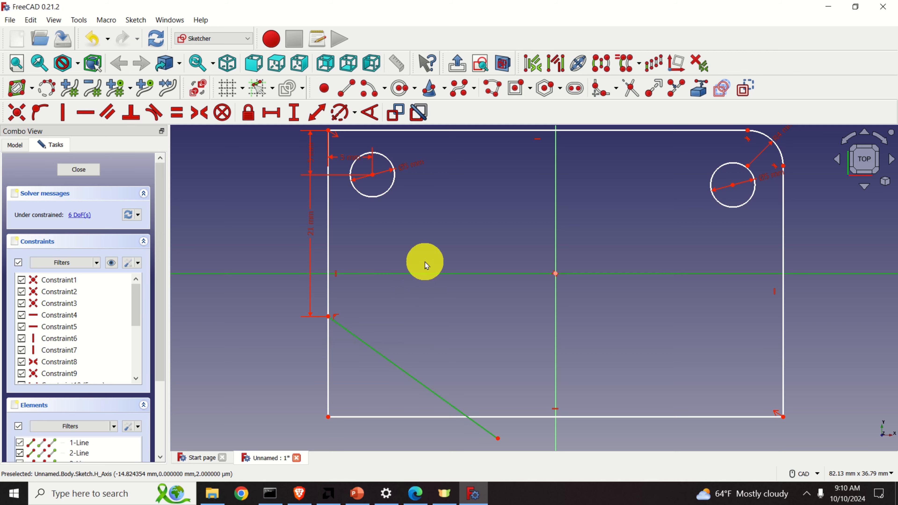
{"action": "left_click", "coordinate": [371, 113]}
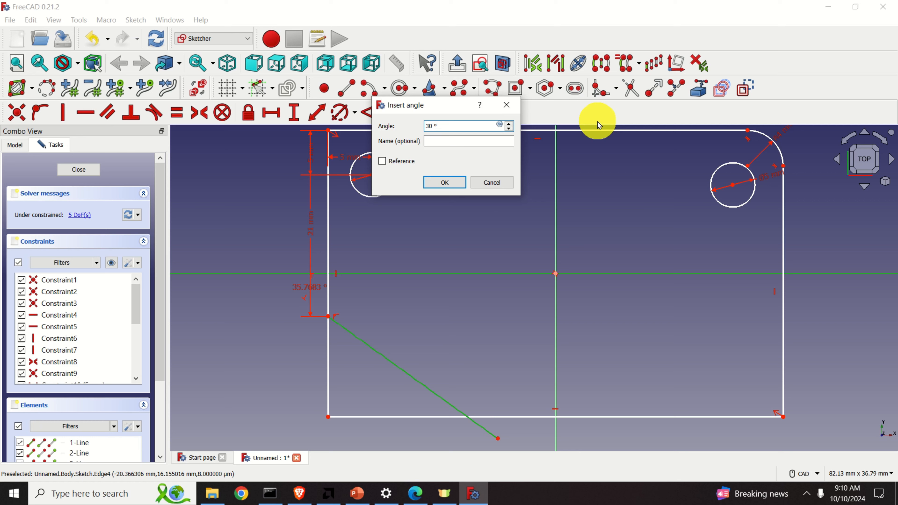
{"action": "key", "text": "Return"}
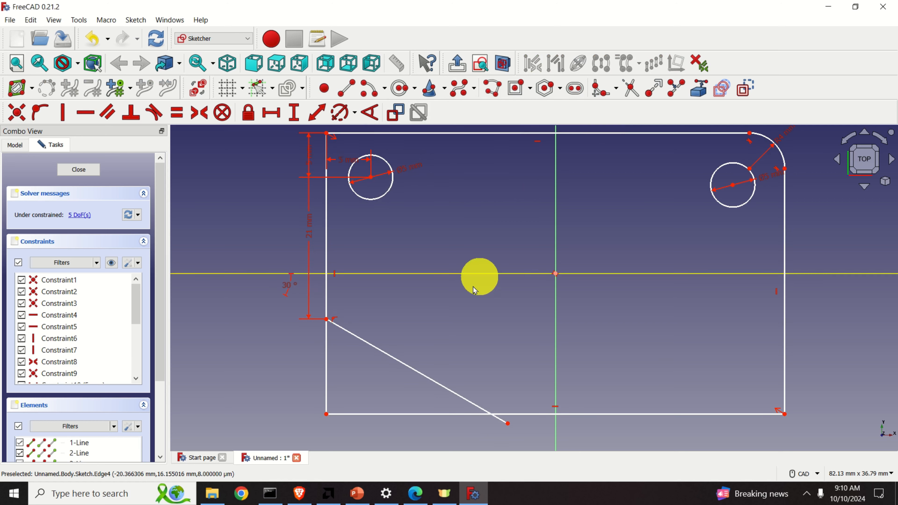
{"action": "scroll", "coordinate": [363, 305], "scroll_direction": "up", "scroll_amount": 4}
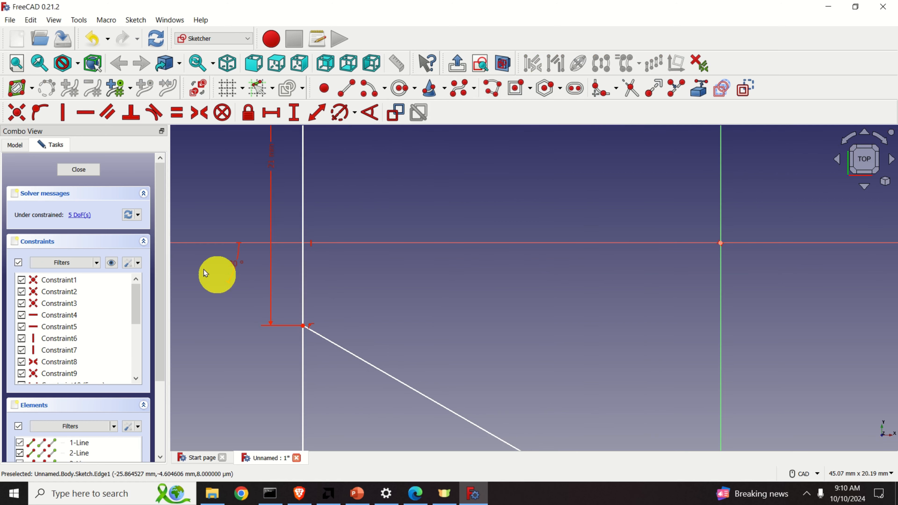
{"action": "mouse_move", "coordinate": [202, 322]}
{"action": "middle_mouse_down"}
{"action": "mouse_move", "coordinate": [287, 337]}
{"action": "mouse_move", "coordinate": [305, 349]}
{"action": "middle_mouse_up"}
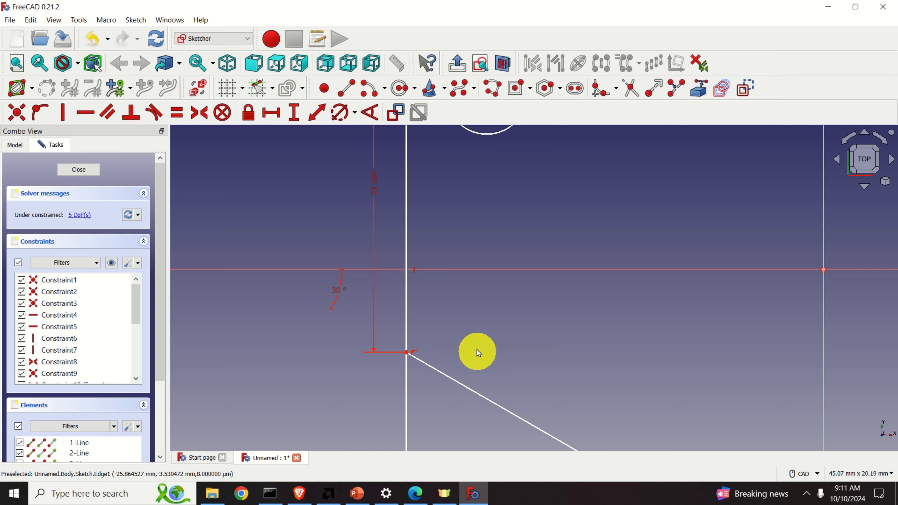
Check the cut angle in the reference drawing, return to FreeCAD and trim the cut-off corner edges and the sloping line's overhanging end.
{"action": "key", "text": "alt+Tab"}
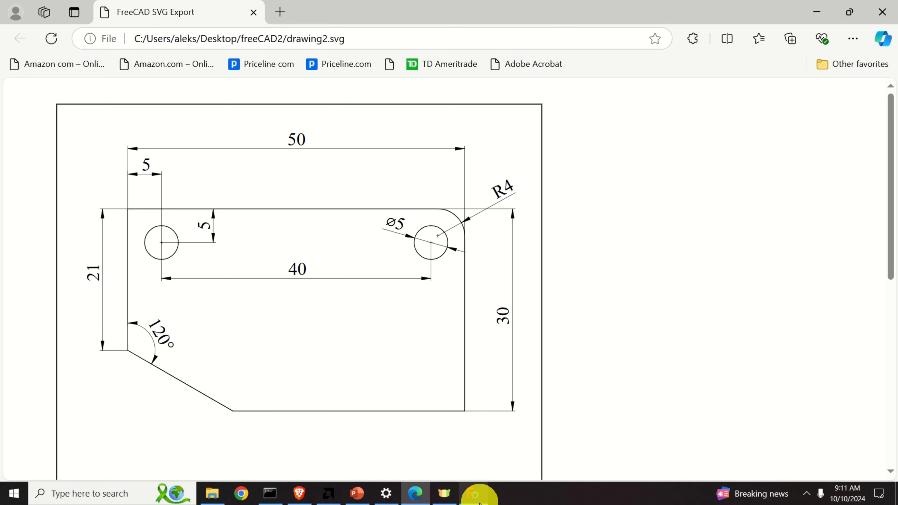
{"action": "left_click", "coordinate": [474, 493]}
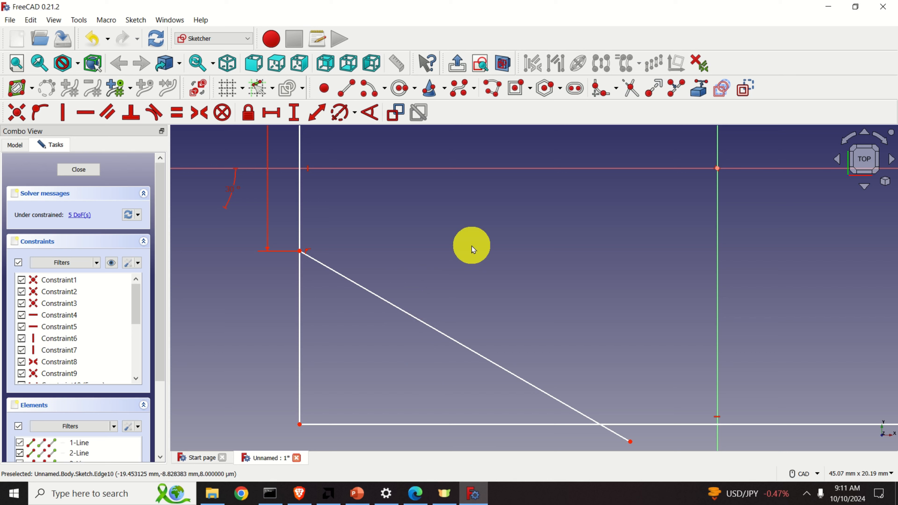
{"action": "left_click", "coordinate": [635, 96]}
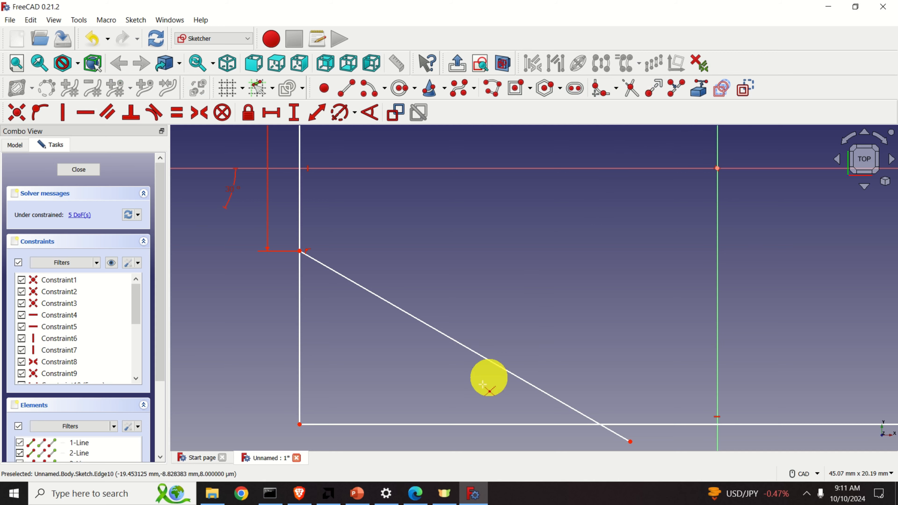
{"action": "left_click", "coordinate": [461, 423]}
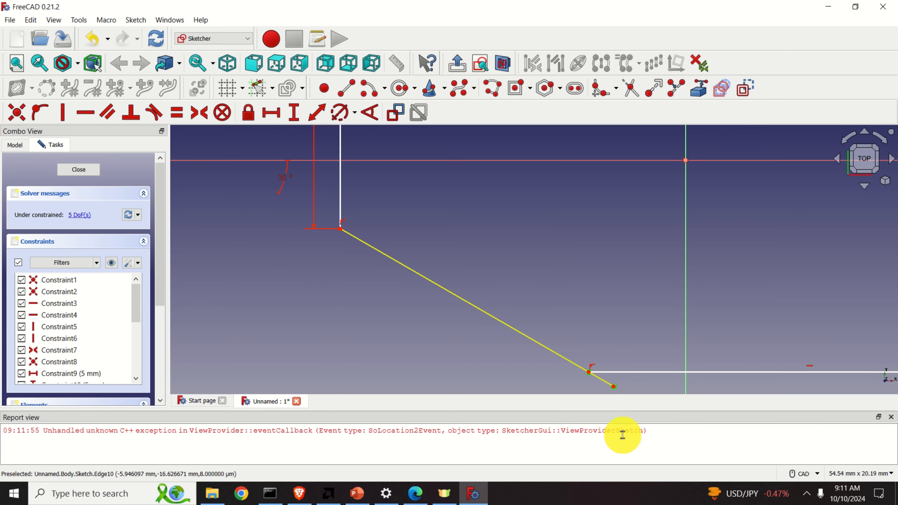
{"action": "left_click", "coordinate": [608, 385]}
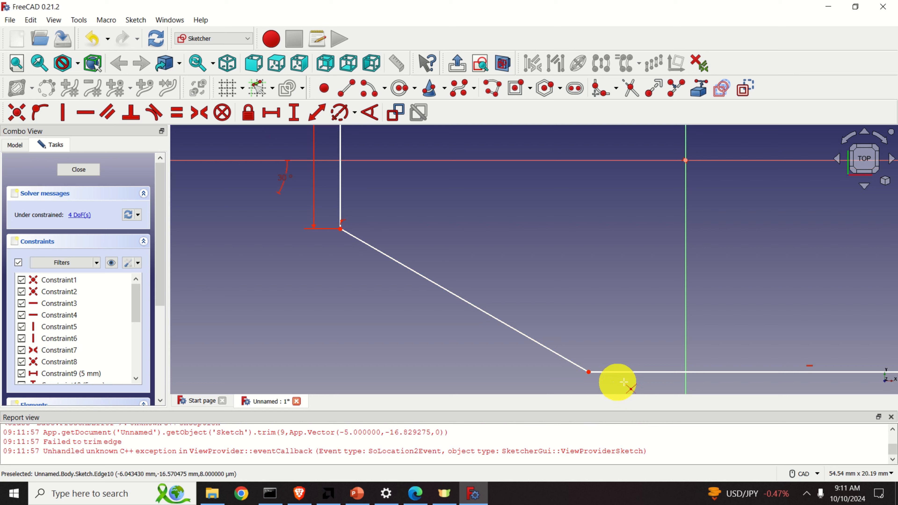
{"action": "left_click", "coordinate": [892, 417]}
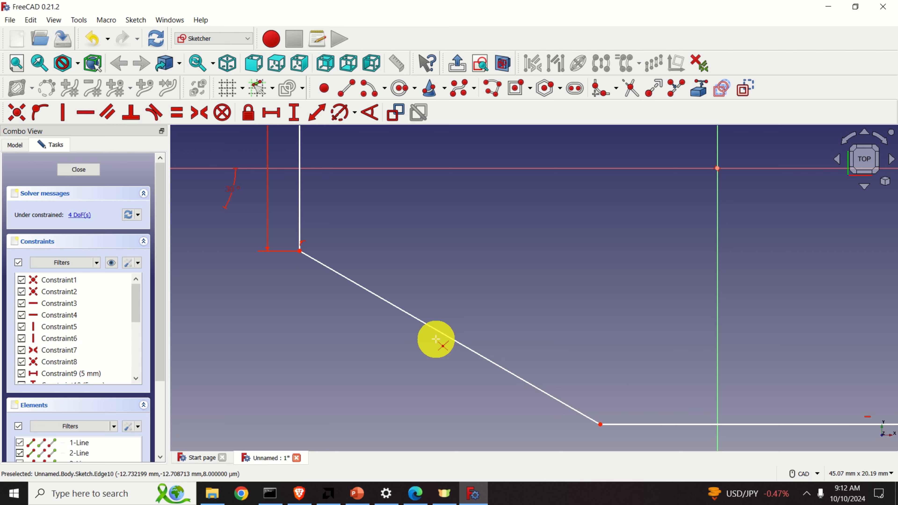
Review the trimmed plate outline and close the sketch.
{"action": "scroll", "coordinate": [435, 341], "scroll_direction": "down", "scroll_amount": 4}
{"action": "scroll", "coordinate": [462, 330], "scroll_direction": "up", "scroll_amount": 2}
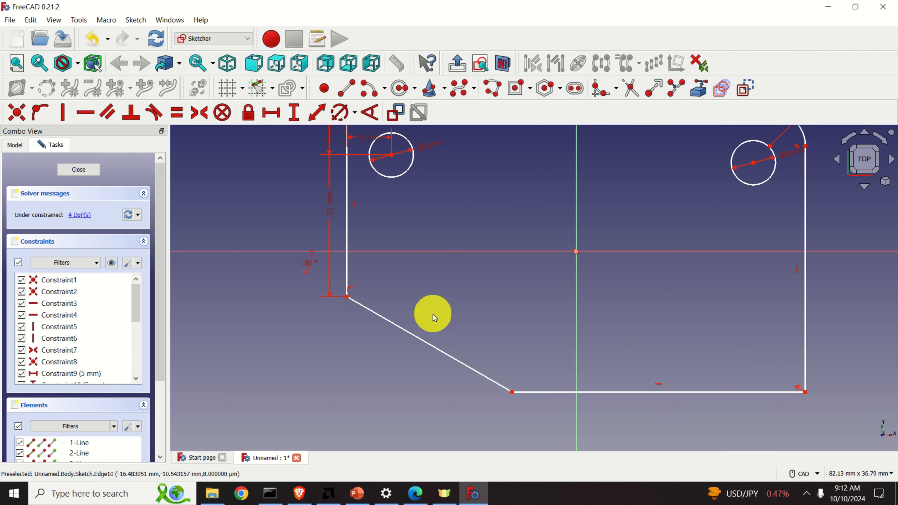
{"action": "scroll", "coordinate": [430, 355], "scroll_direction": "up", "scroll_amount": 1}
{"action": "scroll", "coordinate": [438, 355], "scroll_direction": "down", "scroll_amount": 1}
{"action": "scroll", "coordinate": [445, 355], "scroll_direction": "down", "scroll_amount": 2}
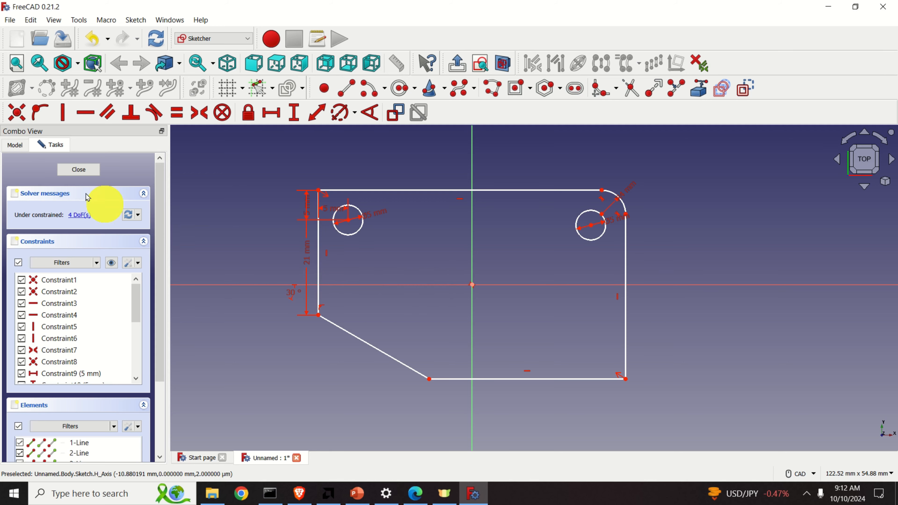
{"action": "left_click", "coordinate": [83, 174]}
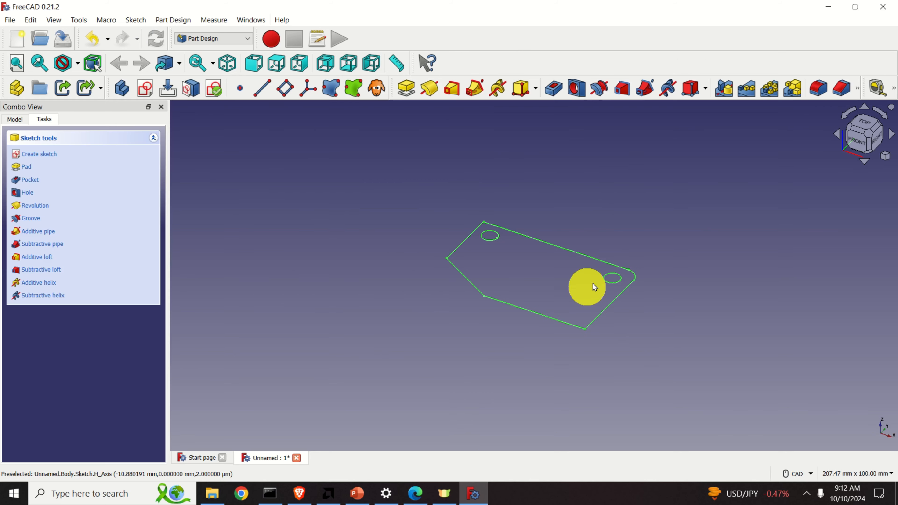
{"action": "middle_click_drag", "start_coordinate": [583, 287], "coordinate": [426, 213]}
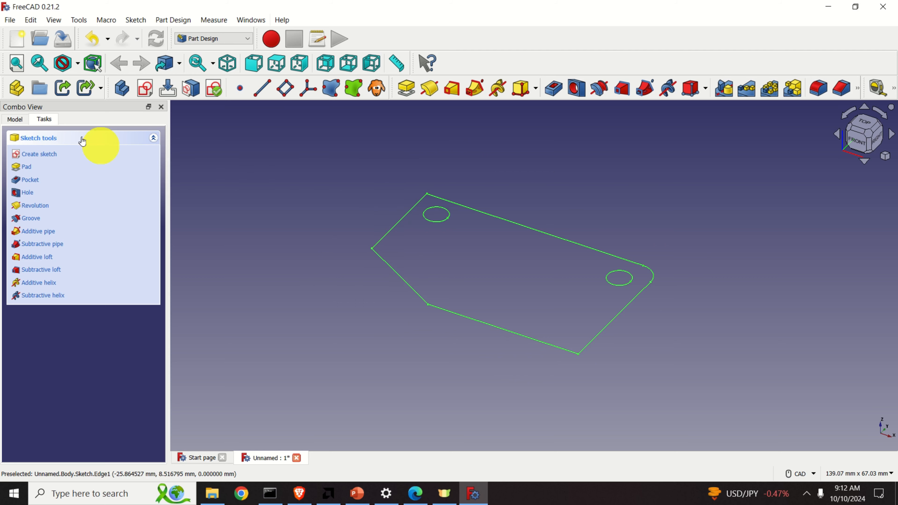
Pad the plate sketch to a length of 3 mm.
{"action": "left_click", "coordinate": [19, 122]}
{"action": "left_click", "coordinate": [64, 169]}
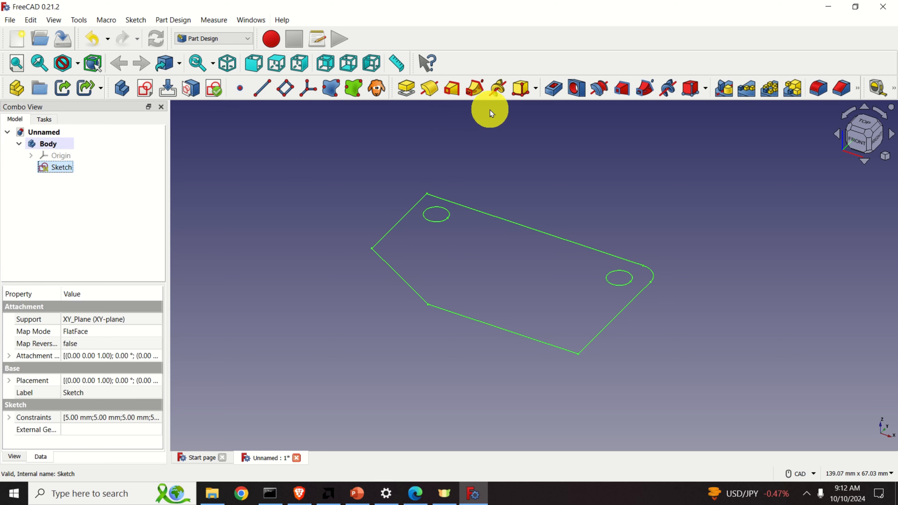
{"action": "left_click", "coordinate": [407, 90]}
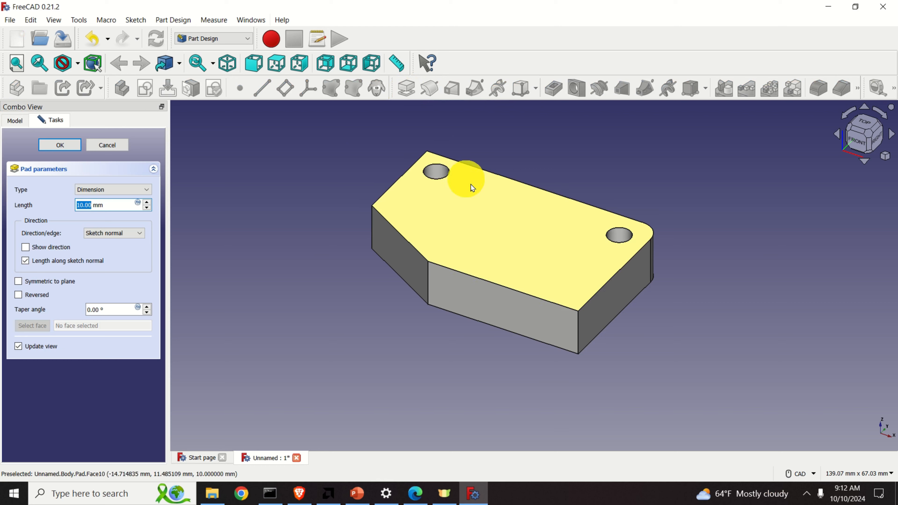
{"action": "left_click", "coordinate": [147, 209]}
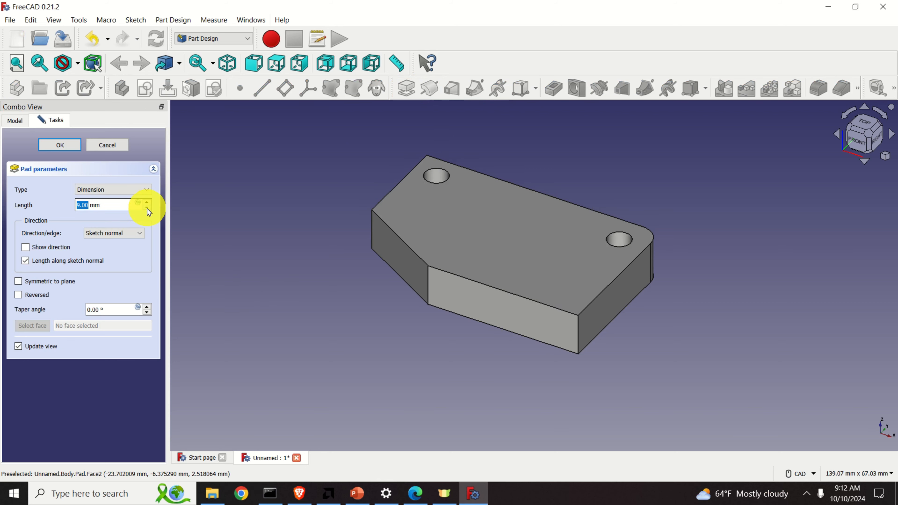
{"action": "left_click", "coordinate": [146, 209]}
{"action": "left_click", "coordinate": [146, 209]}
{"action": "left_click", "coordinate": [147, 208]}
{"action": "left_click", "coordinate": [146, 209]}
{"action": "left_click", "coordinate": [146, 208]}
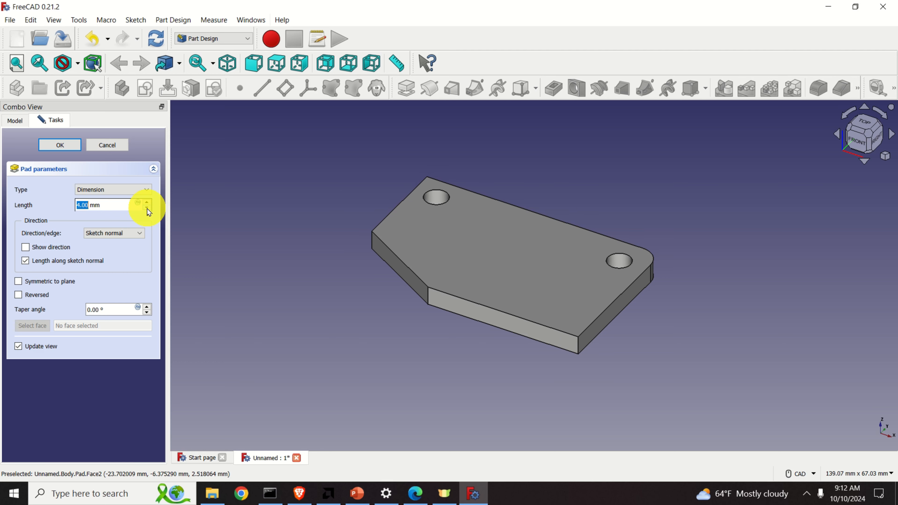
{"action": "left_click", "coordinate": [146, 209]}
{"action": "left_click", "coordinate": [146, 209]}
{"action": "left_click", "coordinate": [147, 202]}
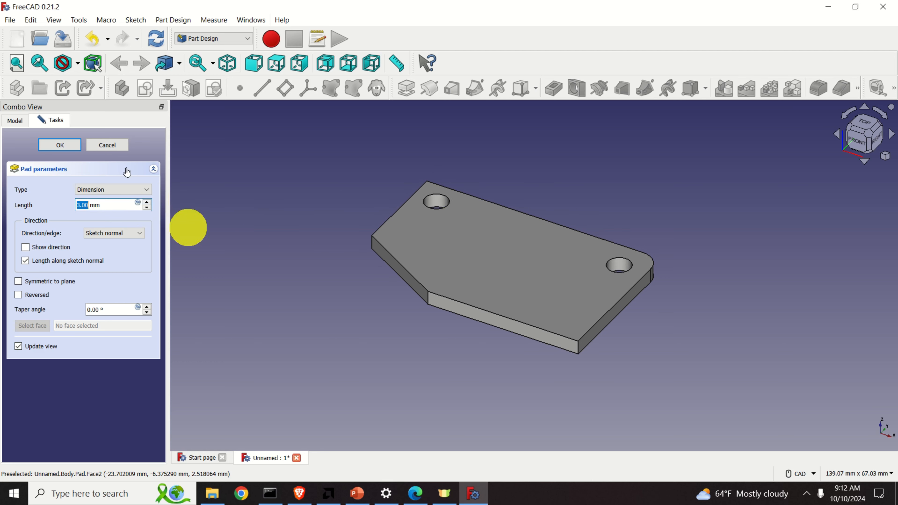
{"action": "left_click", "coordinate": [73, 145]}
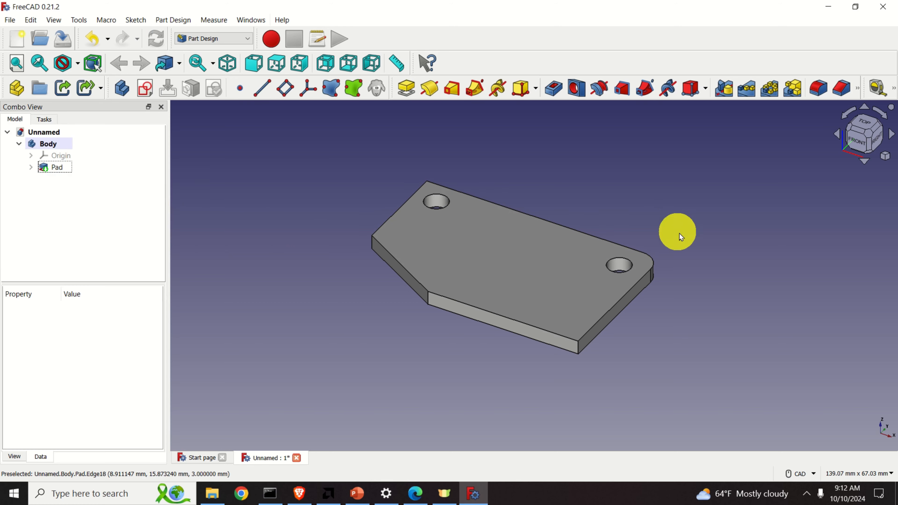
{"action": "middle_click_drag", "start_coordinate": [660, 227], "coordinate": [613, 243]}
{"action": "middle_click_drag", "start_coordinate": [593, 304], "coordinate": [619, 177]}
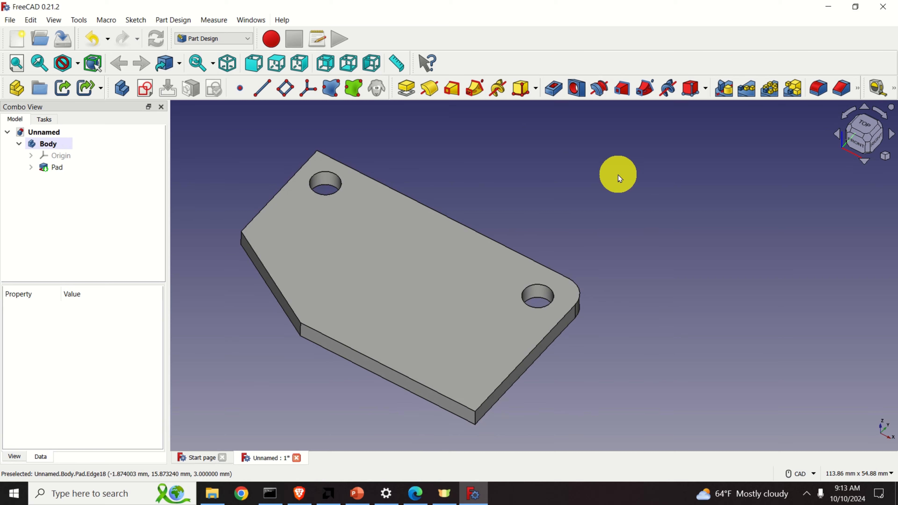